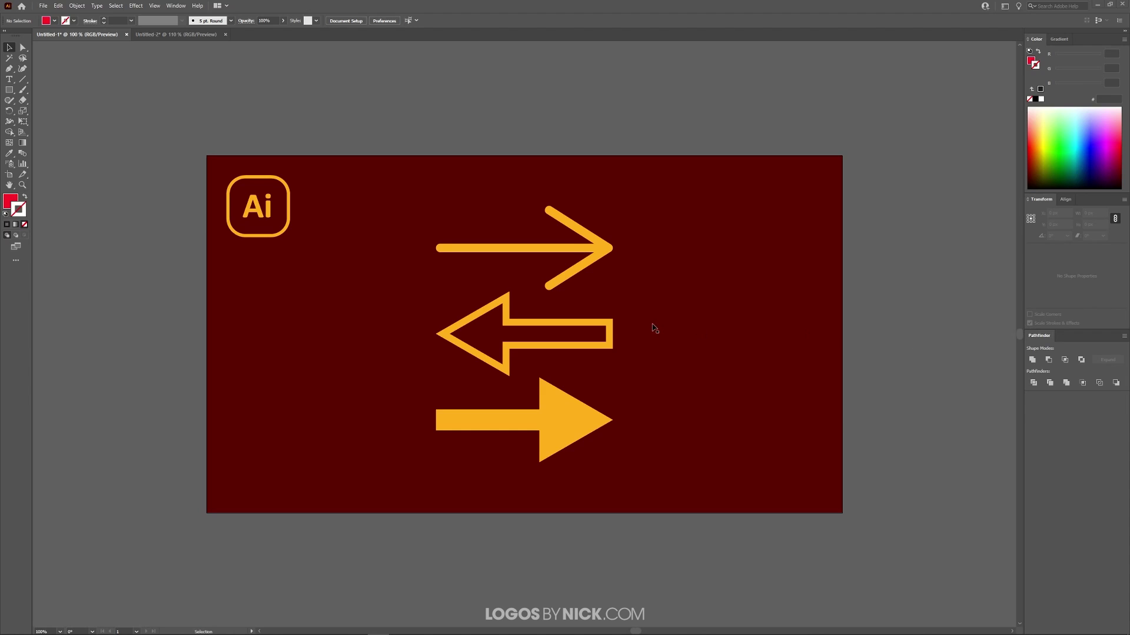
# Switch to the blank Untitled-2 document
pyautogui.click(176, 34)
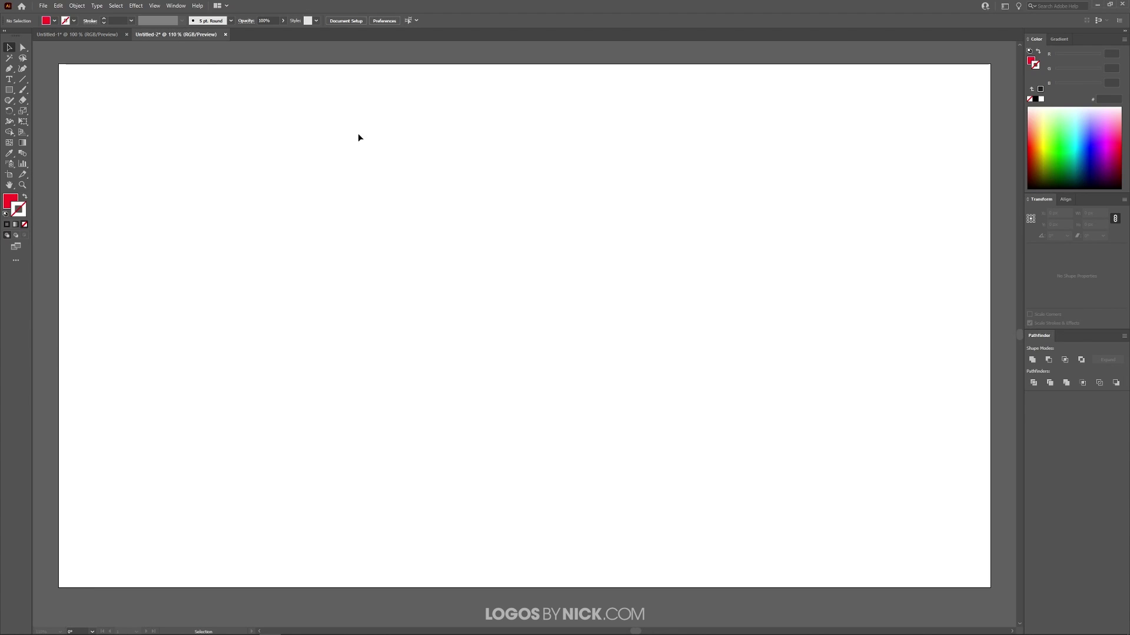
# Draw a straight horizontal open line across the artboard's middle with the Pen tool
pyautogui.click(9, 69)
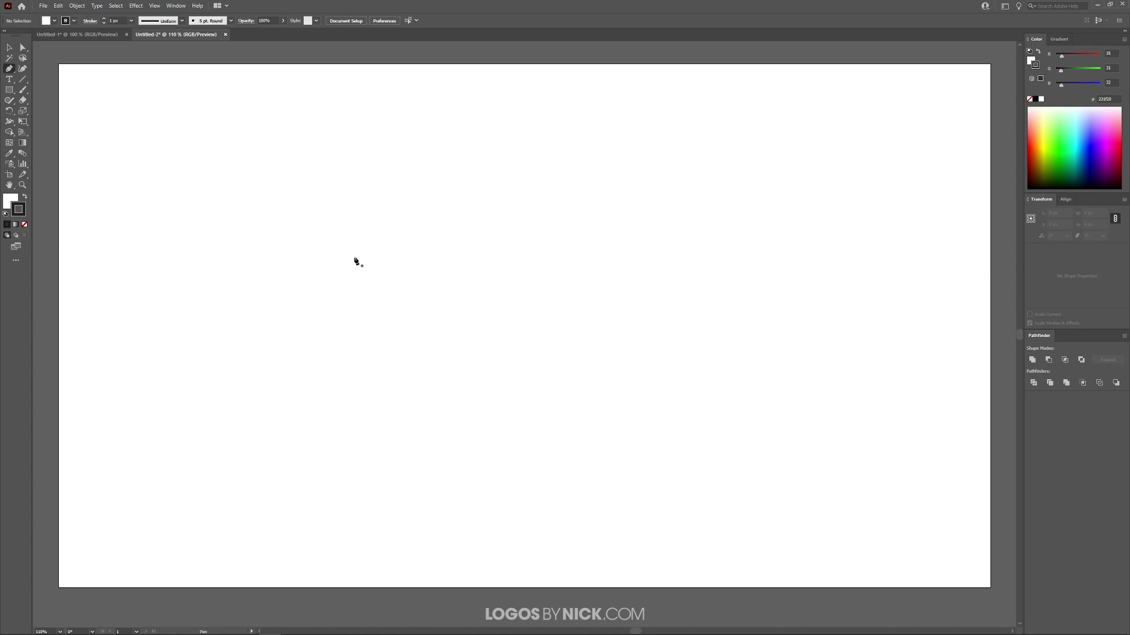
pyautogui.click(242, 286)
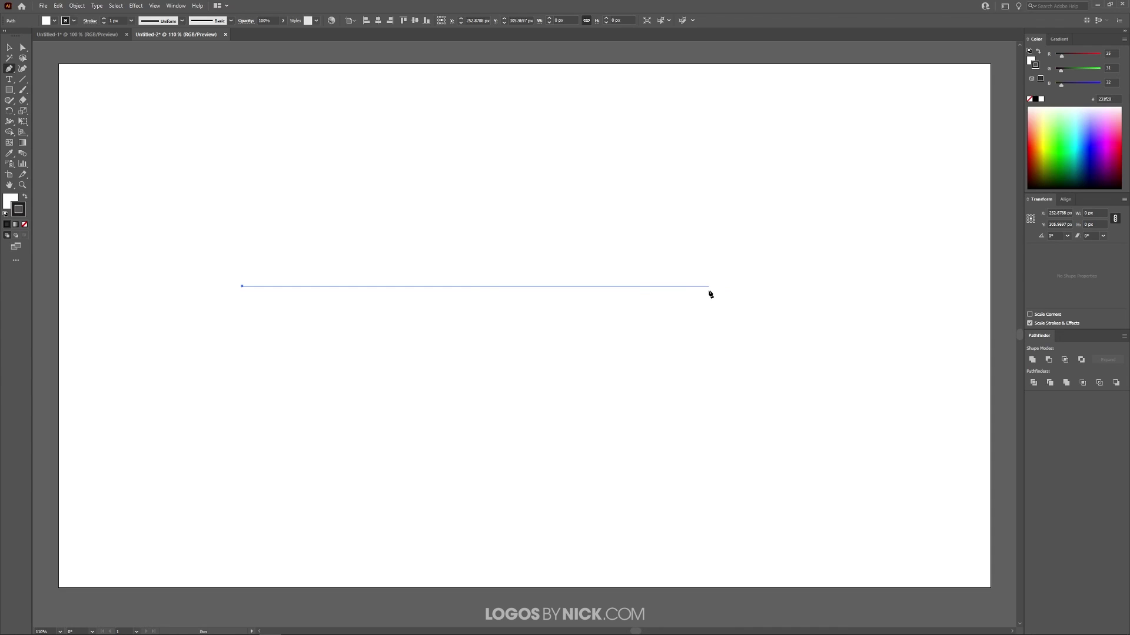
pyautogui.click(709, 286)
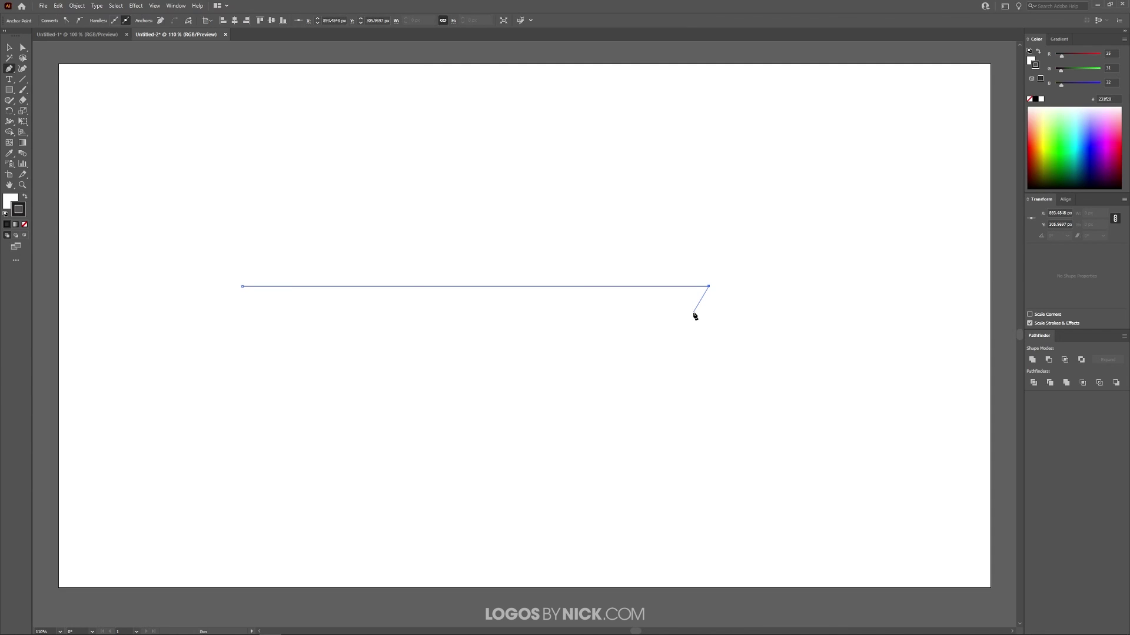
pyautogui.press('Escape')
# Open the Stroke panel from the Window menu and move it beside the line
pyautogui.click(176, 5)
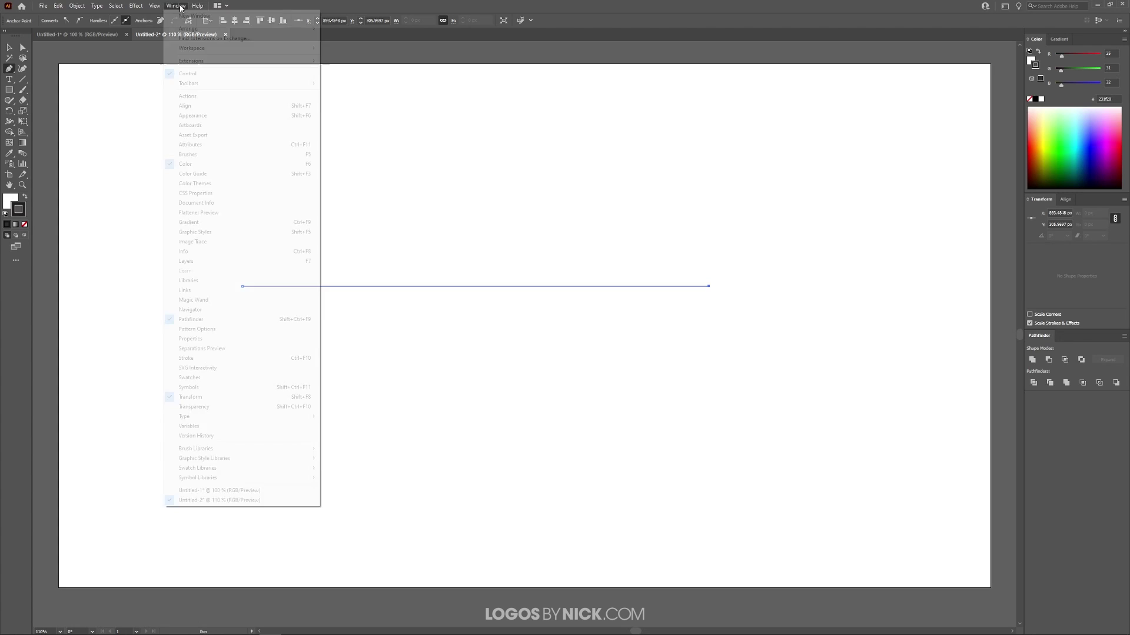
pyautogui.click(197, 359)
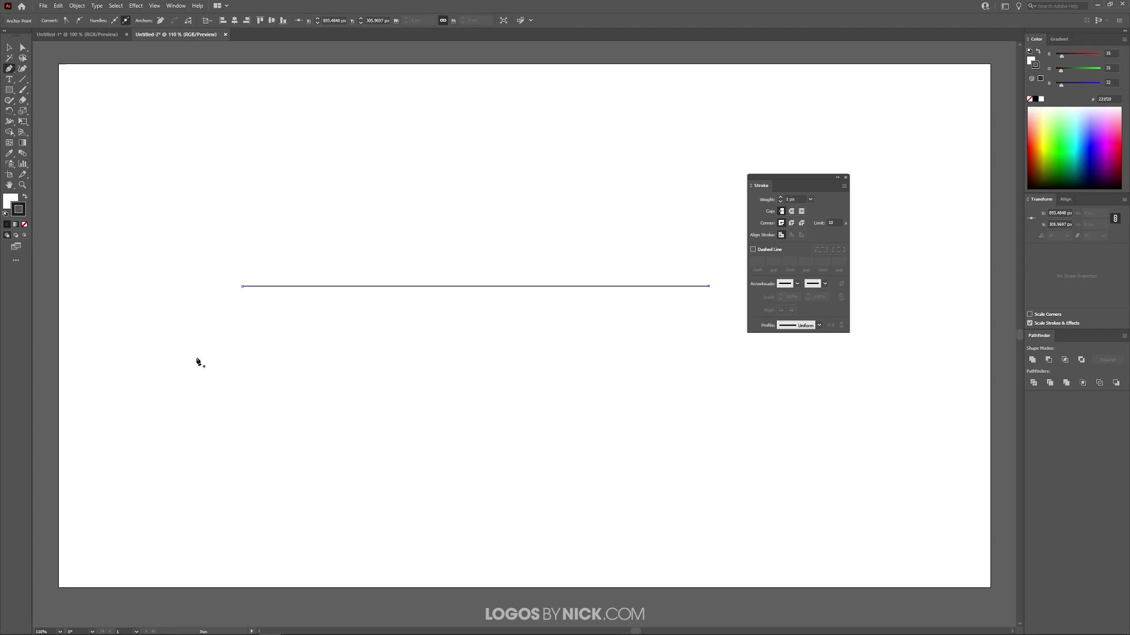
pyautogui.moveTo(803, 177); pyautogui.dragTo(836, 153)
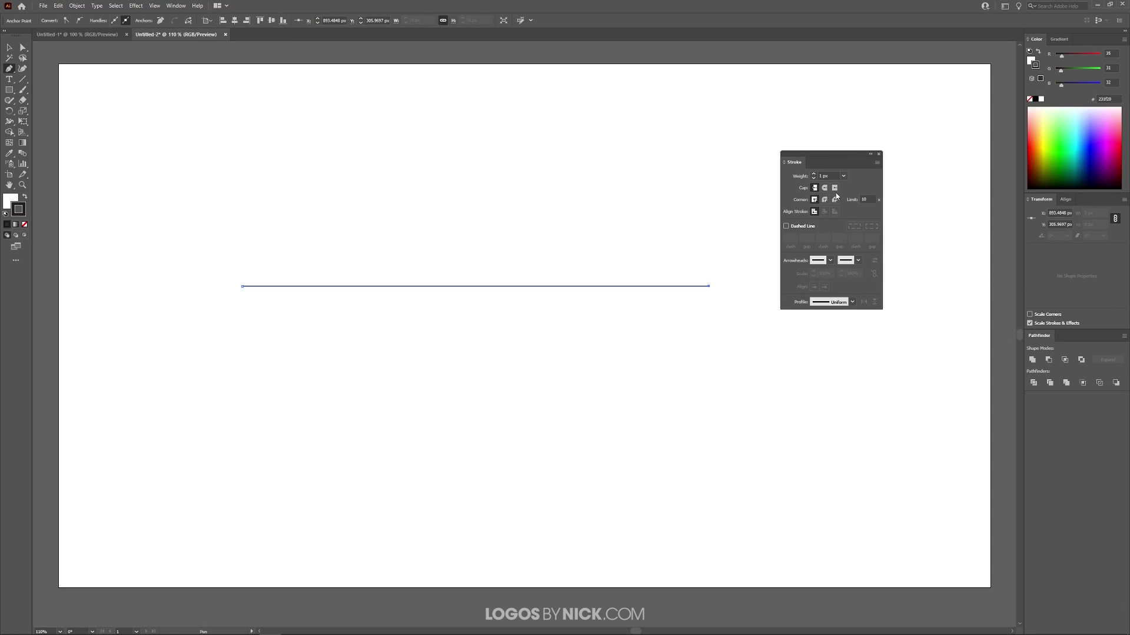
pyautogui.click(830, 261)
pyautogui.click(830, 261)
# Set the start arrowhead to [None] and the end arrowhead to Arrow 7
pyautogui.click(825, 265)
pyautogui.click(783, 296)
pyautogui.click(829, 260)
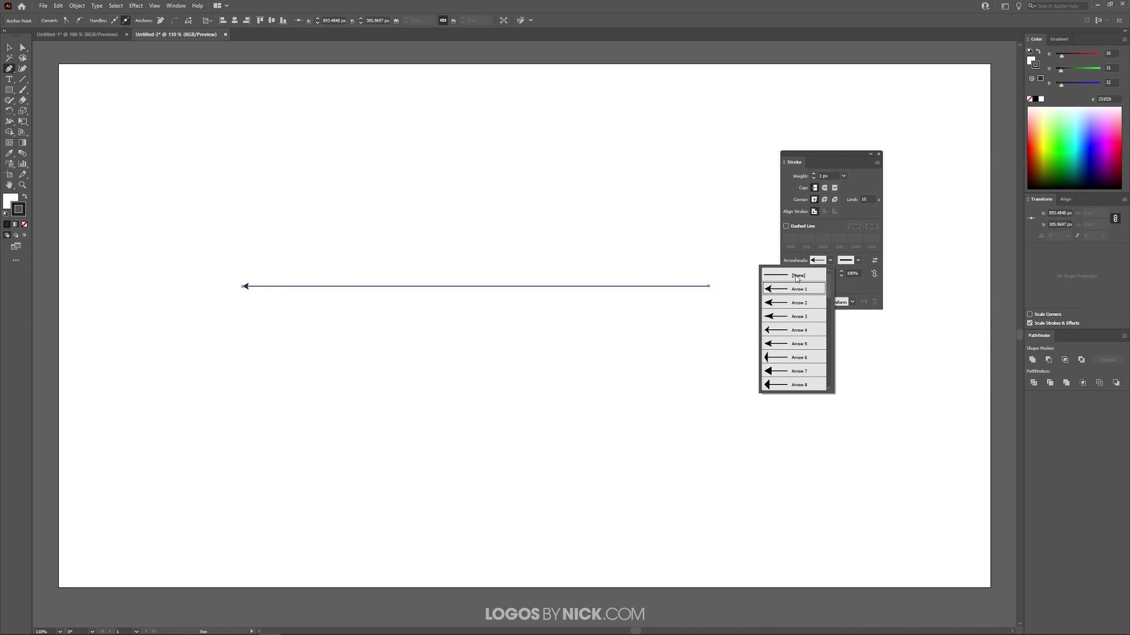
pyautogui.click(798, 276)
pyautogui.click(855, 262)
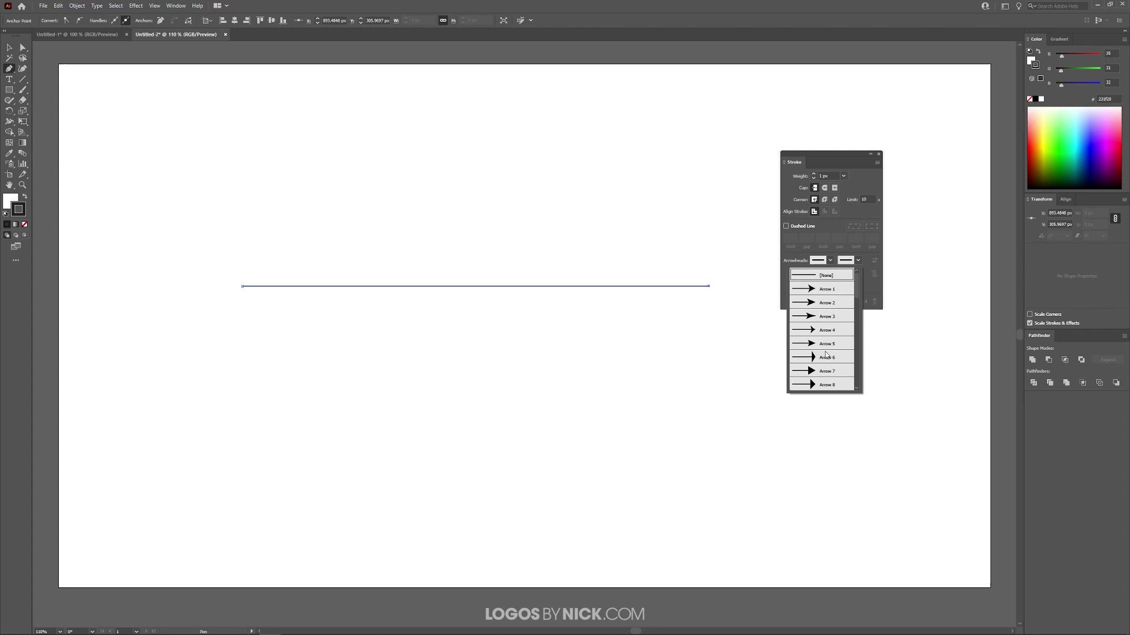
pyautogui.click(818, 373)
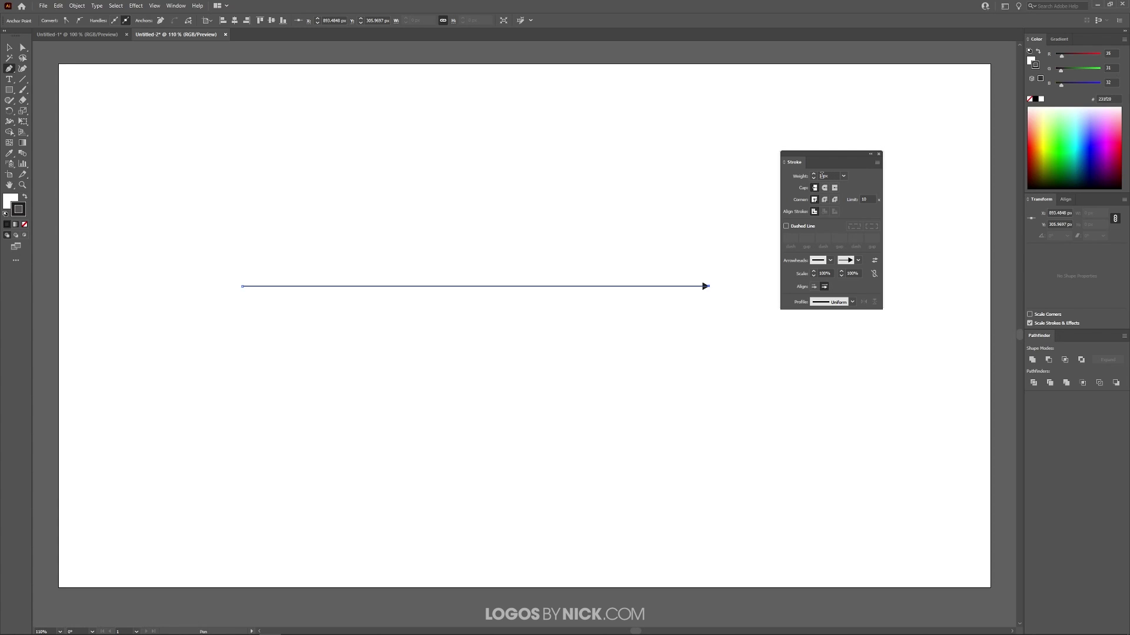
# Raise the stroke Weight to 98 px and scale the end arrowhead to 29%
pyautogui.scroll(11, 825, 177)
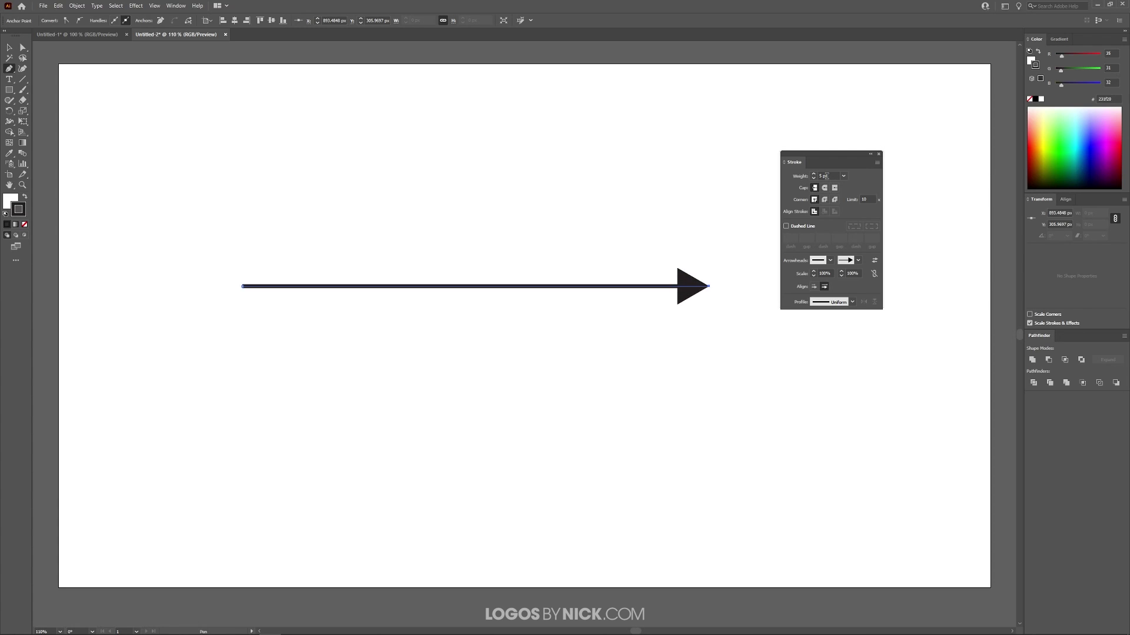
pyautogui.scroll(11, 826, 176)
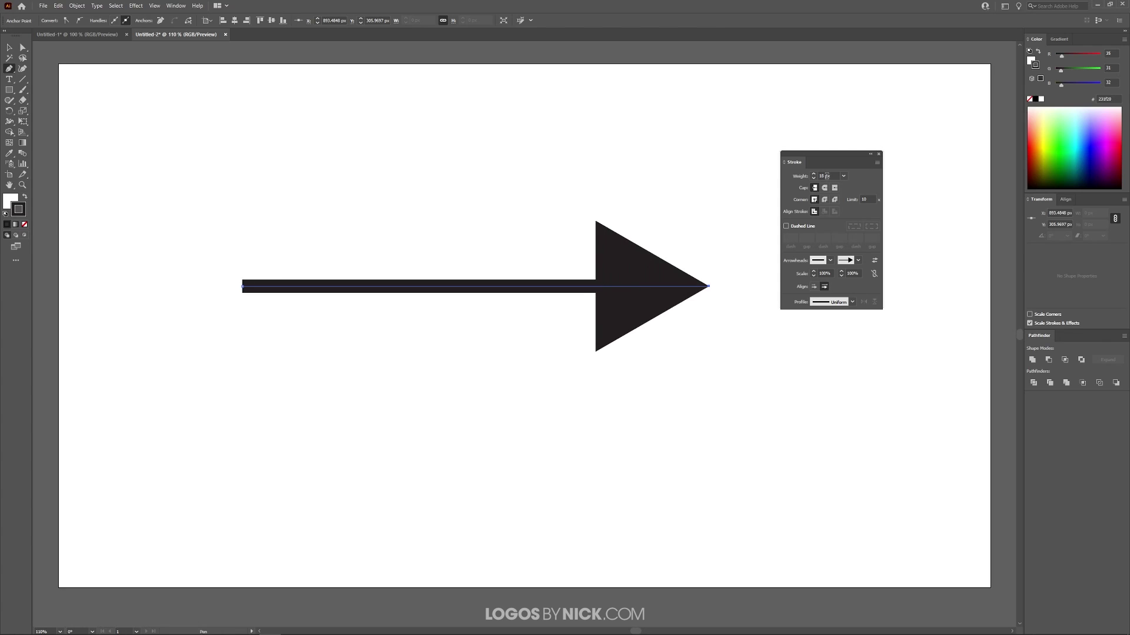
pyautogui.scroll(6, 827, 176)
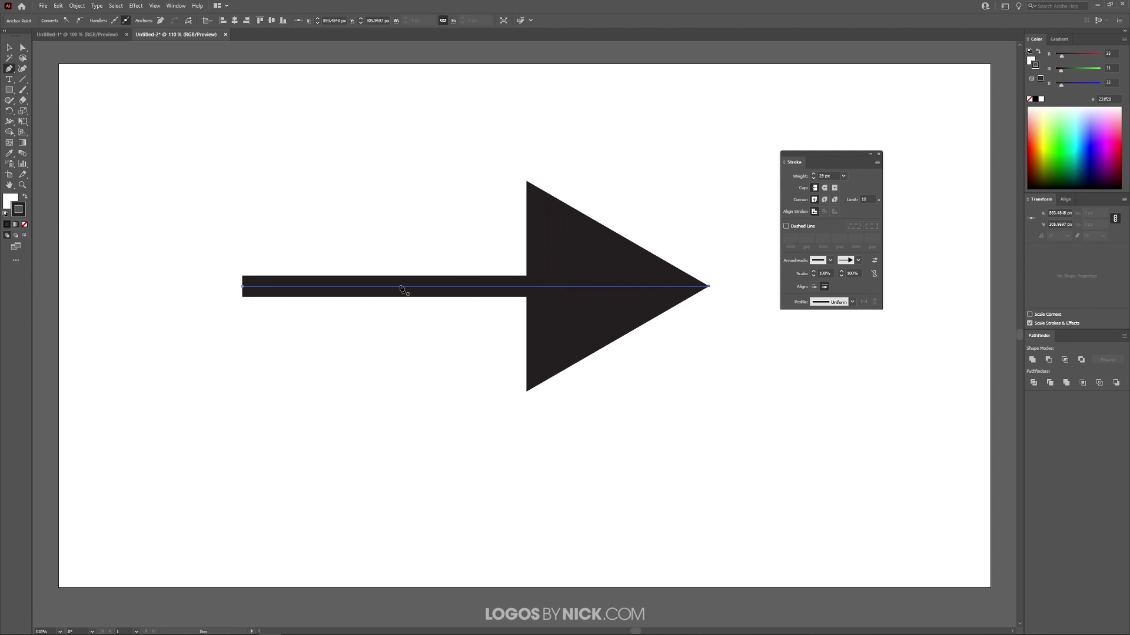
pyautogui.scroll(11, 832, 175)
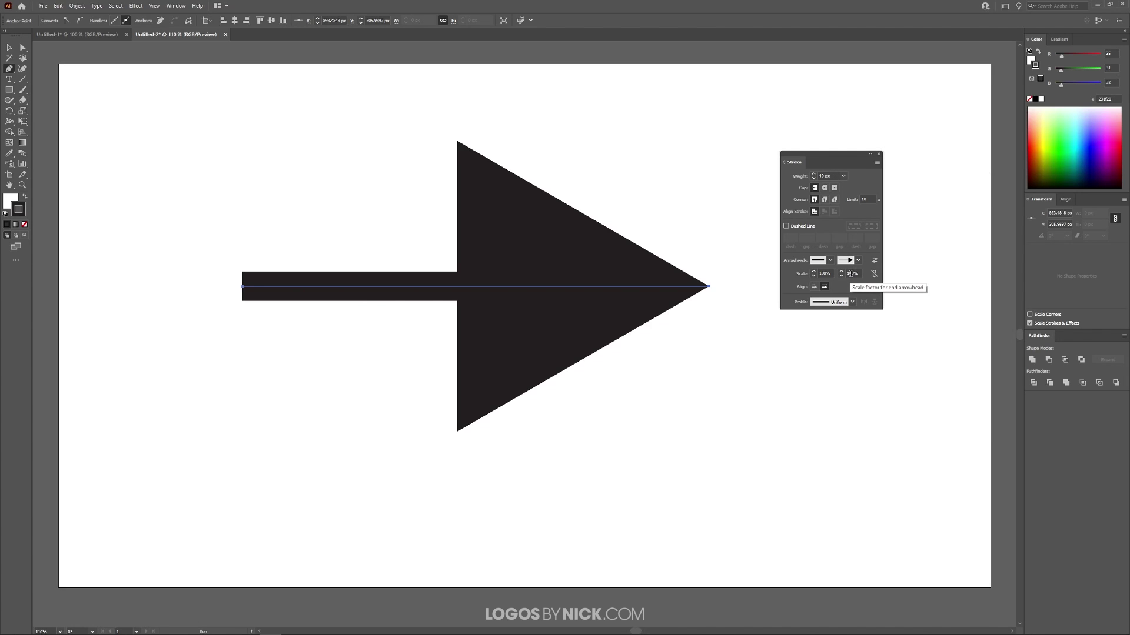
pyautogui.scroll(-20, 851, 274)
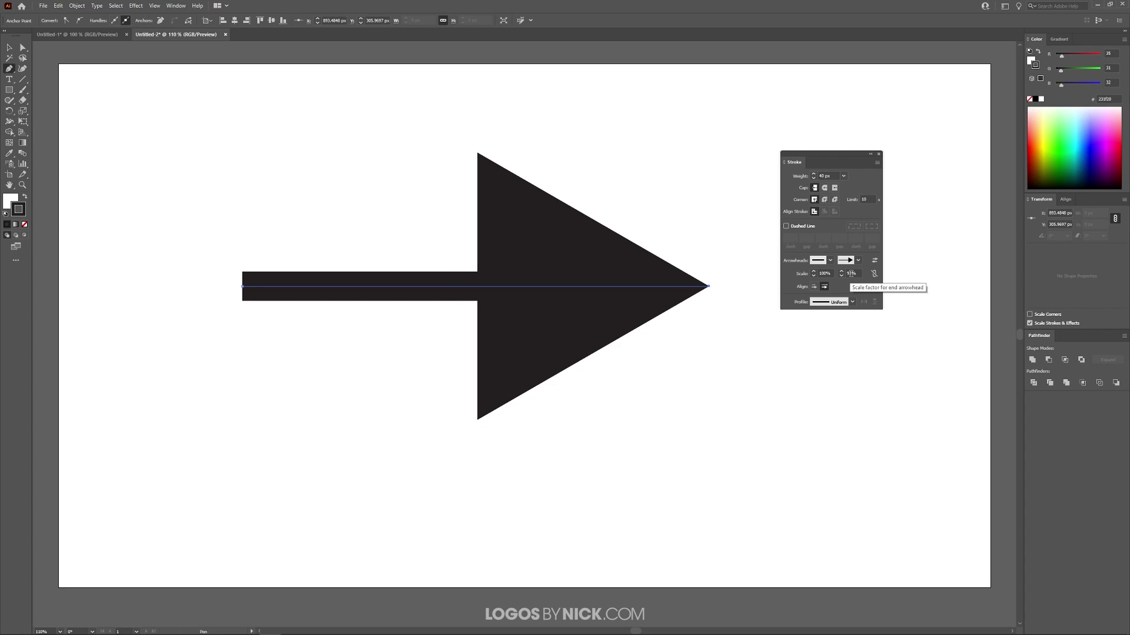
pyautogui.scroll(-19, 850, 274)
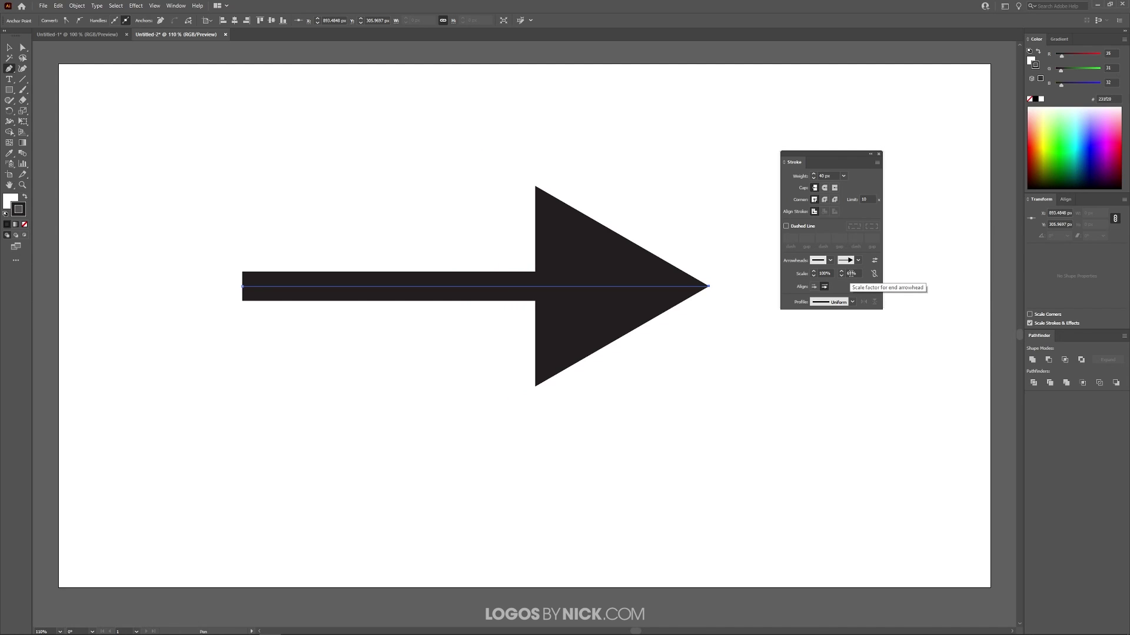
pyautogui.scroll(-13, 850, 274)
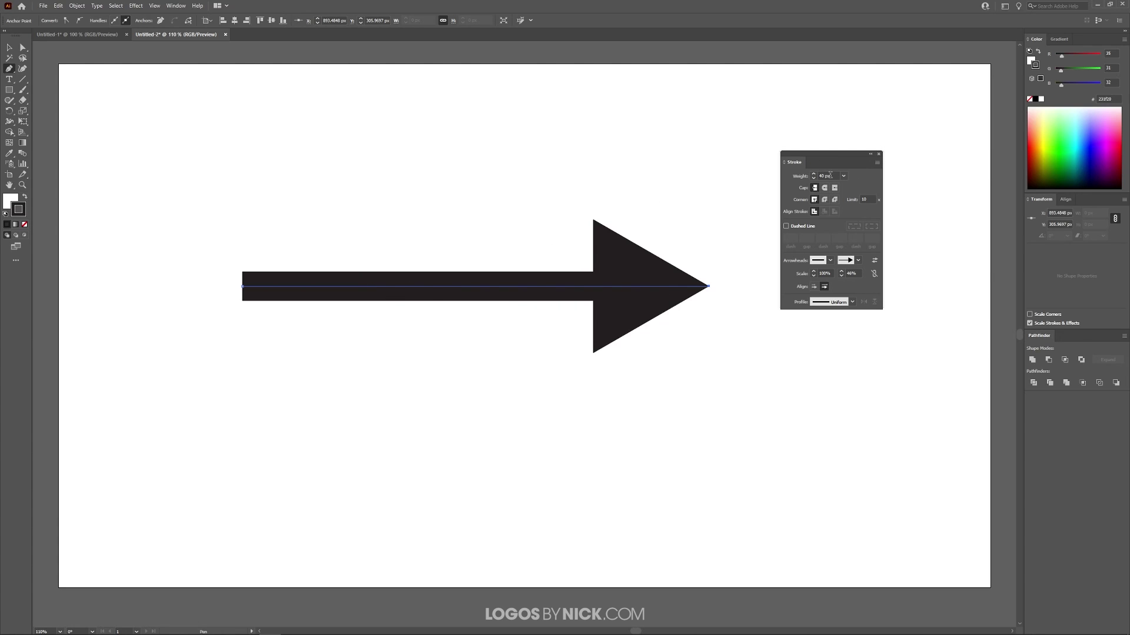
pyautogui.scroll(20, 830, 174)
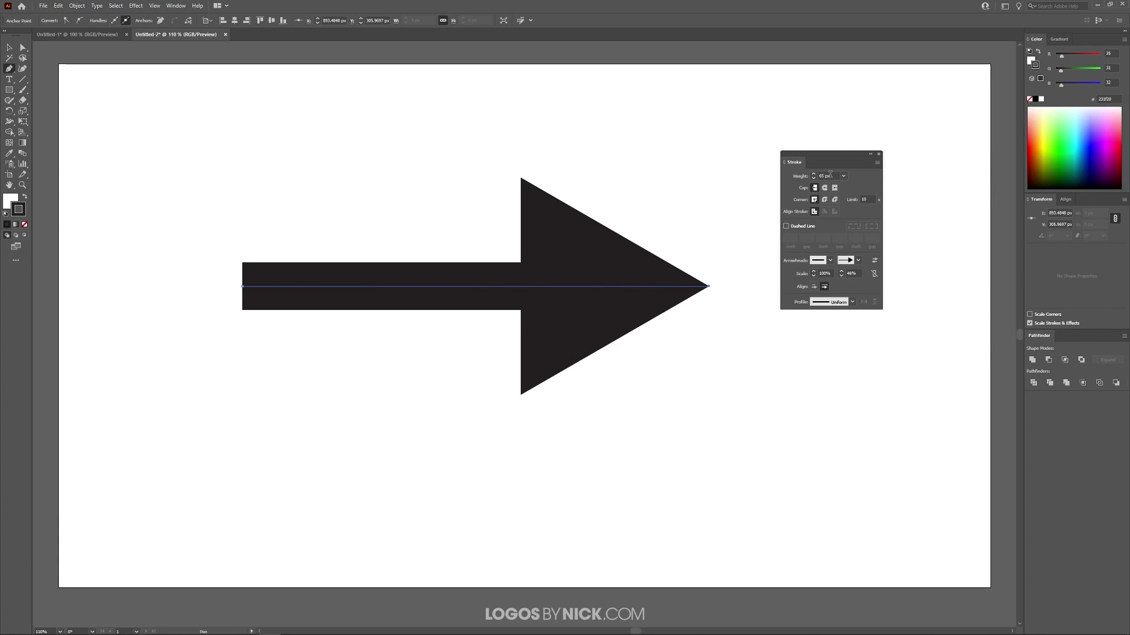
pyautogui.scroll(20, 830, 174)
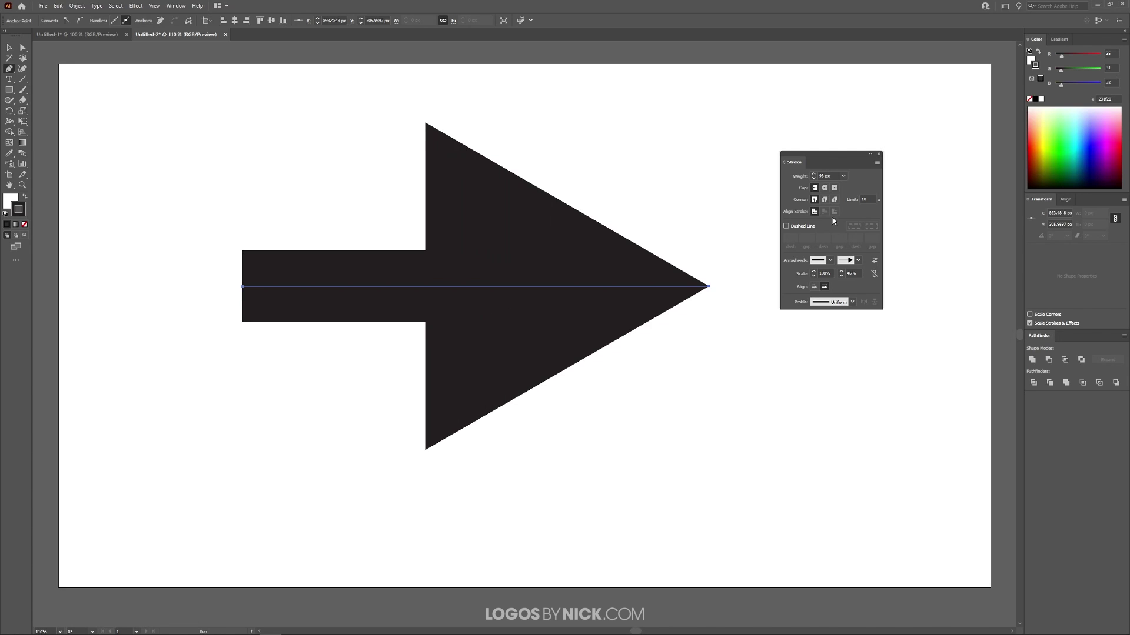
pyautogui.scroll(-16, 853, 270)
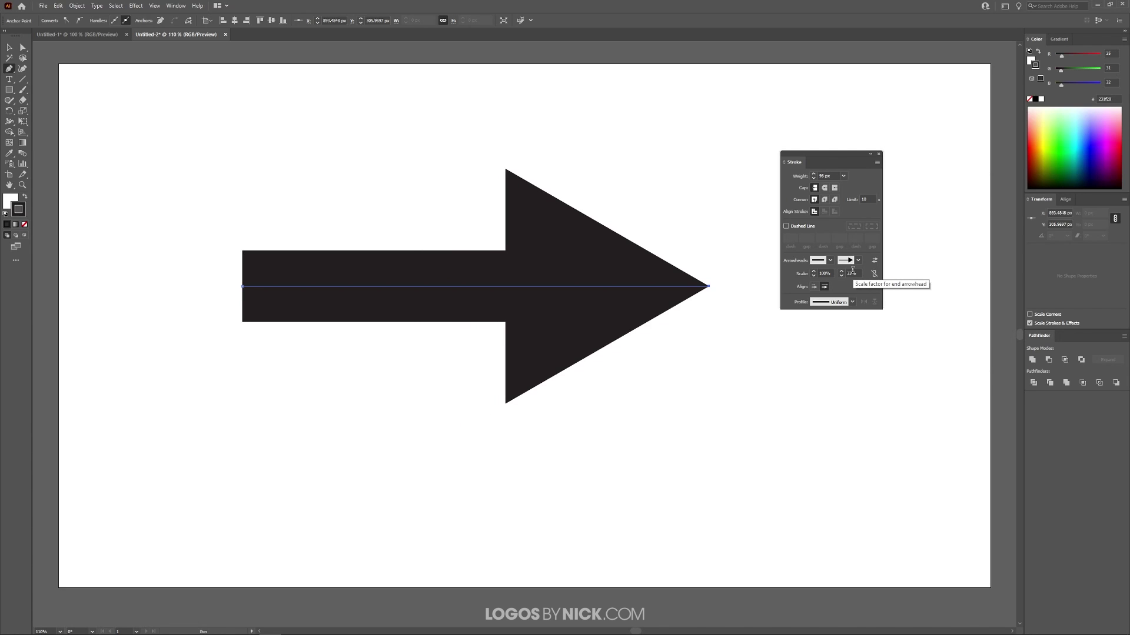
pyautogui.scroll(-1, 853, 271)
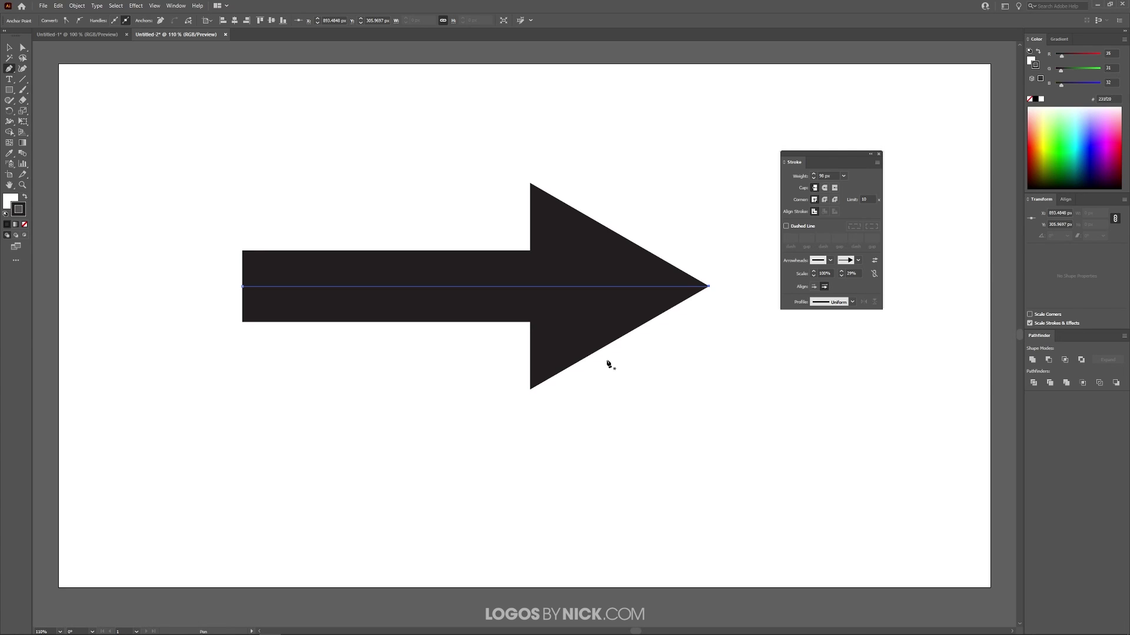
# Browse the end arrowhead options, leaving the Arrow 7 head unchanged
pyautogui.click(858, 261)
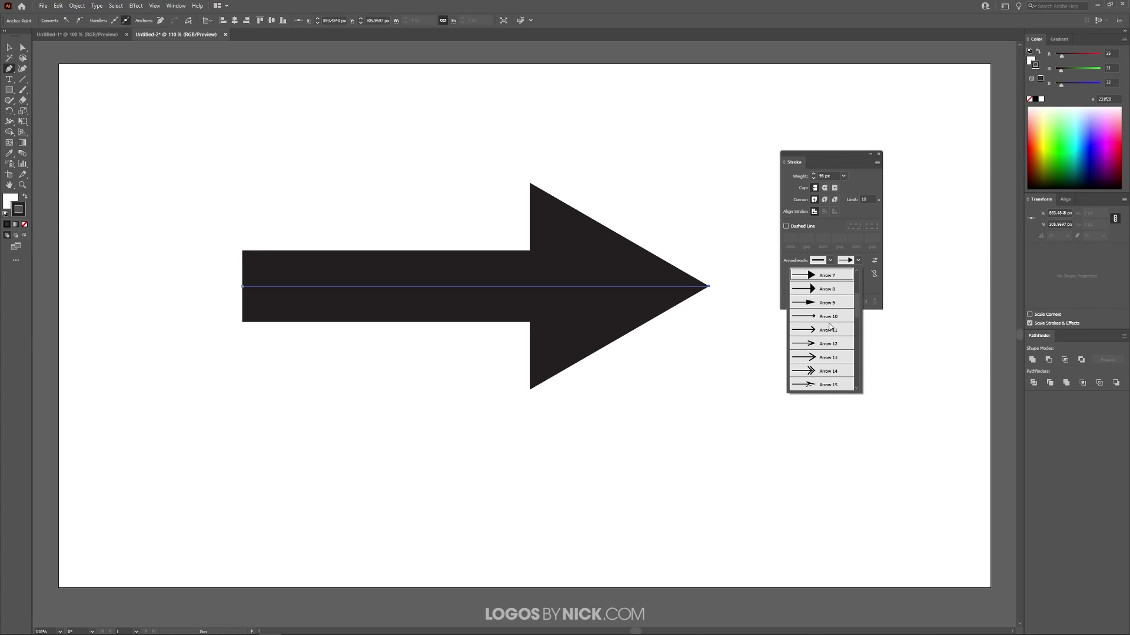
pyautogui.scroll(-4, 830, 326)
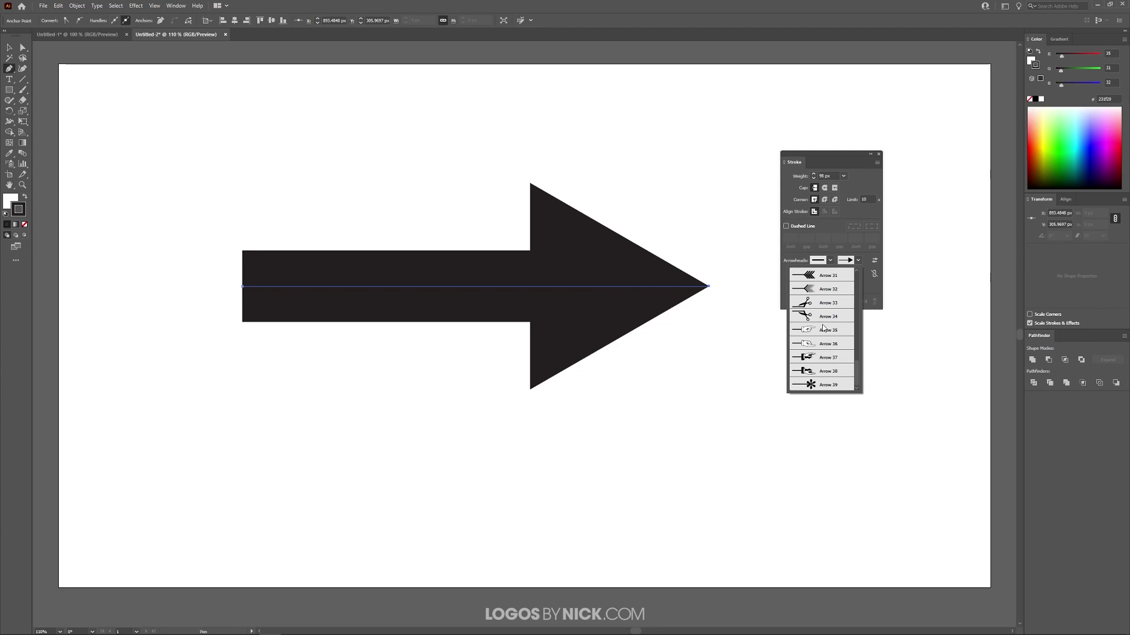
pyautogui.scroll(1, 825, 326)
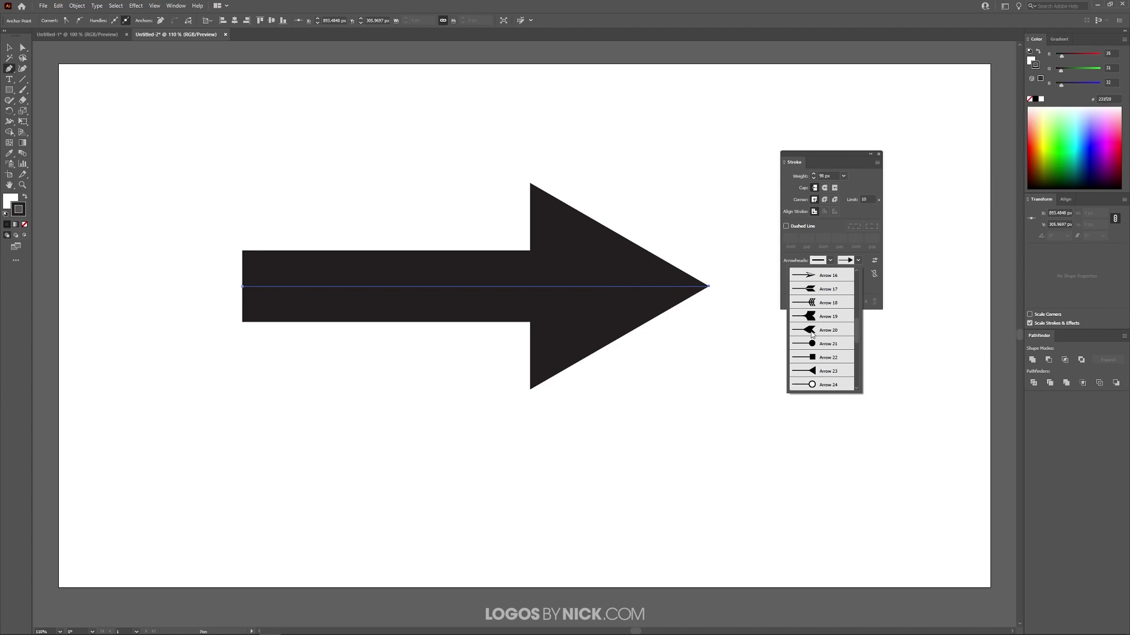
pyautogui.click(863, 260)
pyautogui.click(830, 261)
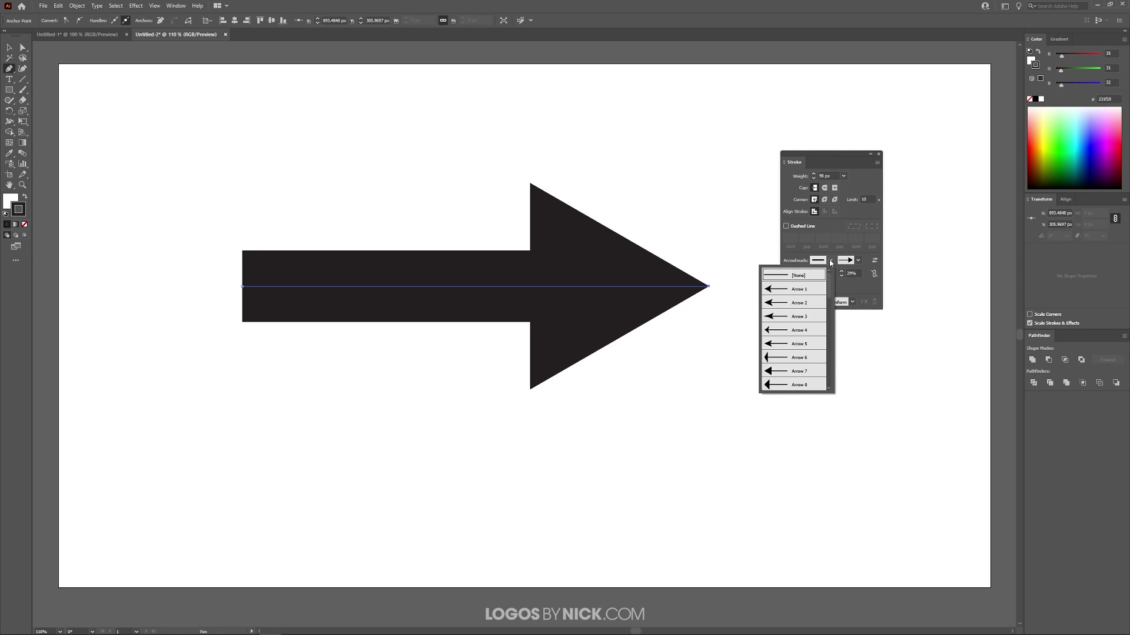
pyautogui.scroll(-5, 806, 329)
pyautogui.scroll(1, 806, 329)
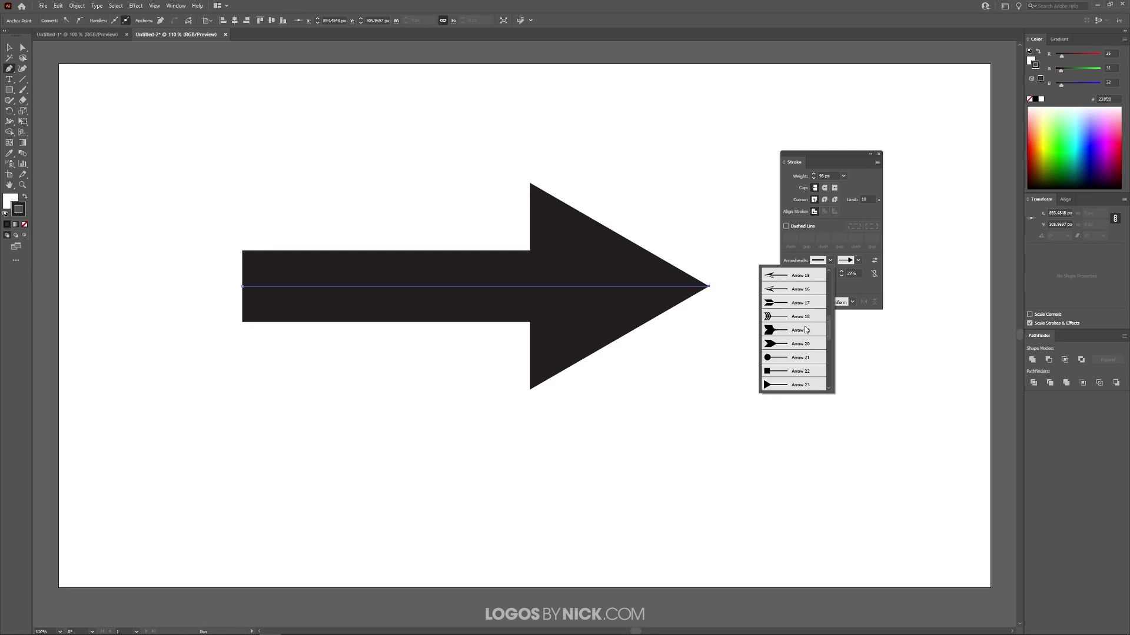
pyautogui.click(781, 384)
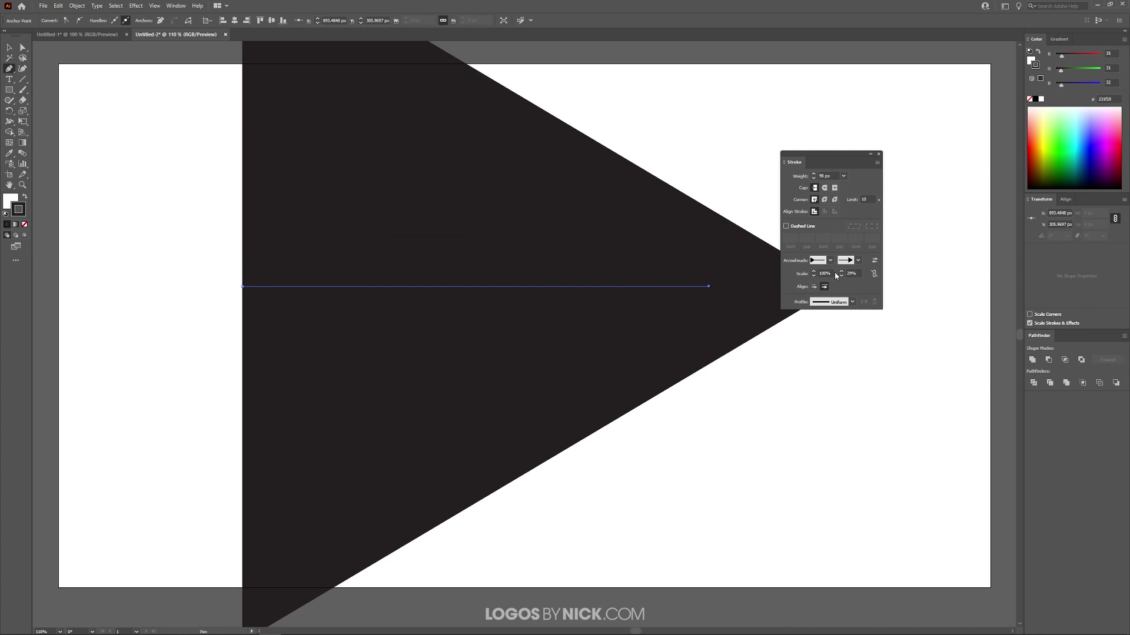
pyautogui.scroll(-20, 824, 273)
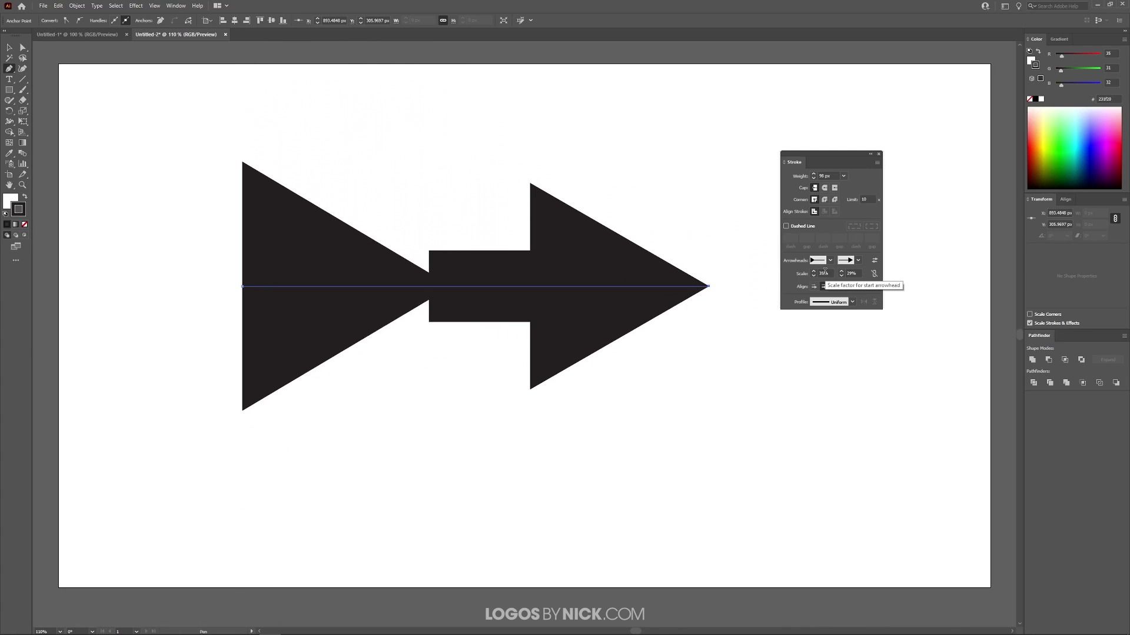
pyautogui.scroll(-20, 825, 273)
pyautogui.scroll(6, 824, 273)
pyautogui.scroll(-3, 825, 273)
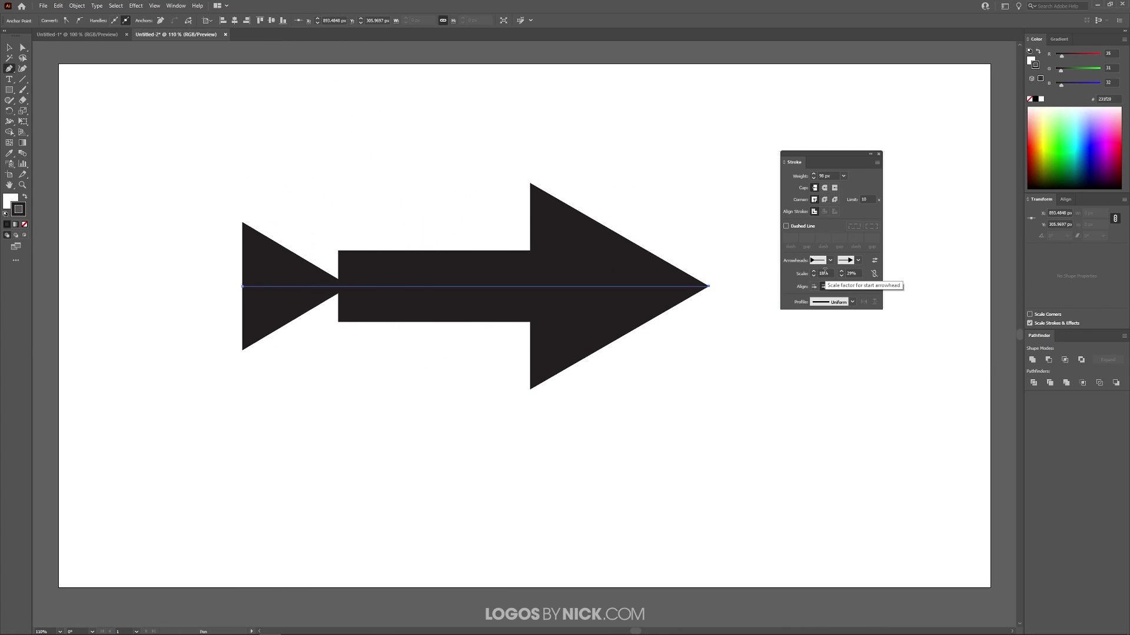
pyautogui.scroll(1, 825, 273)
pyautogui.click(830, 260)
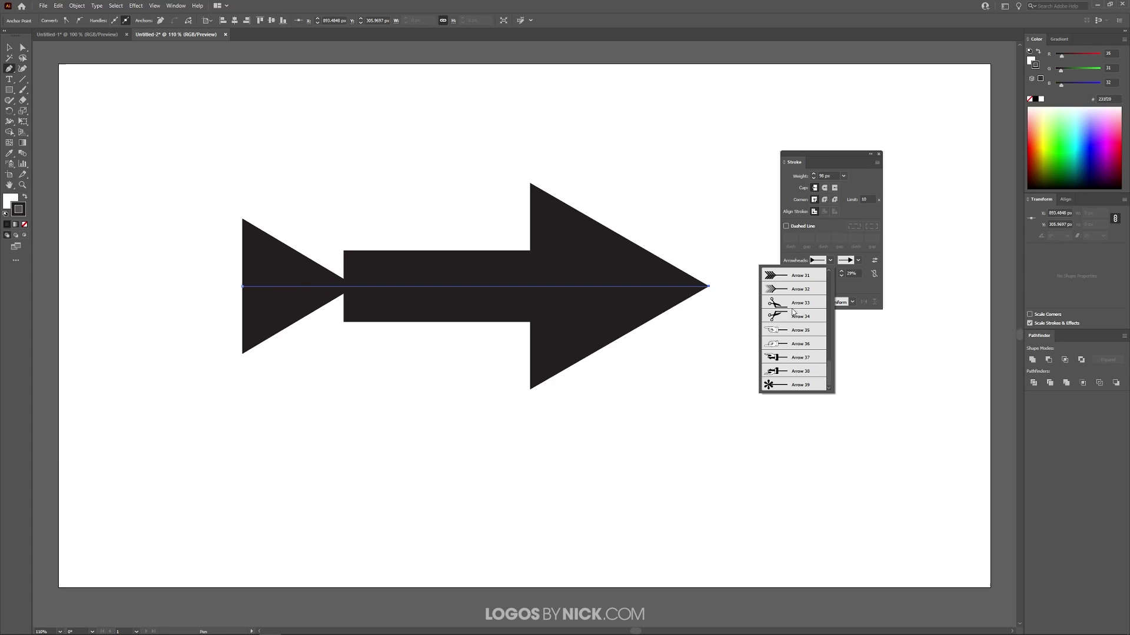
pyautogui.scroll(1, 795, 329)
pyautogui.click(788, 304)
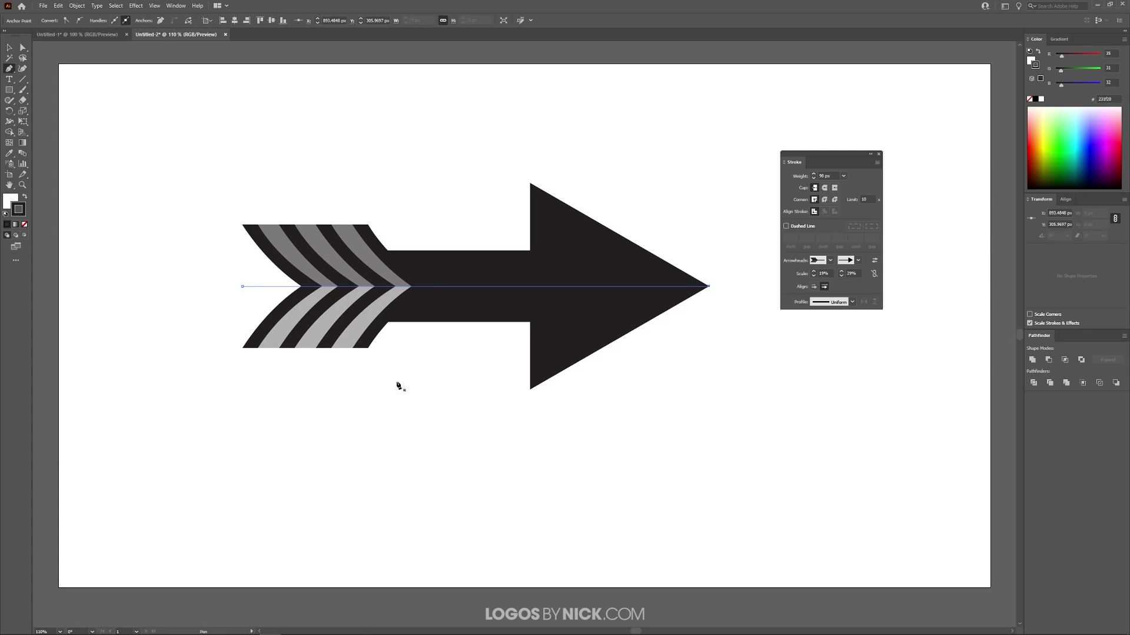
pyautogui.click(830, 260)
pyautogui.scroll(1, 801, 290)
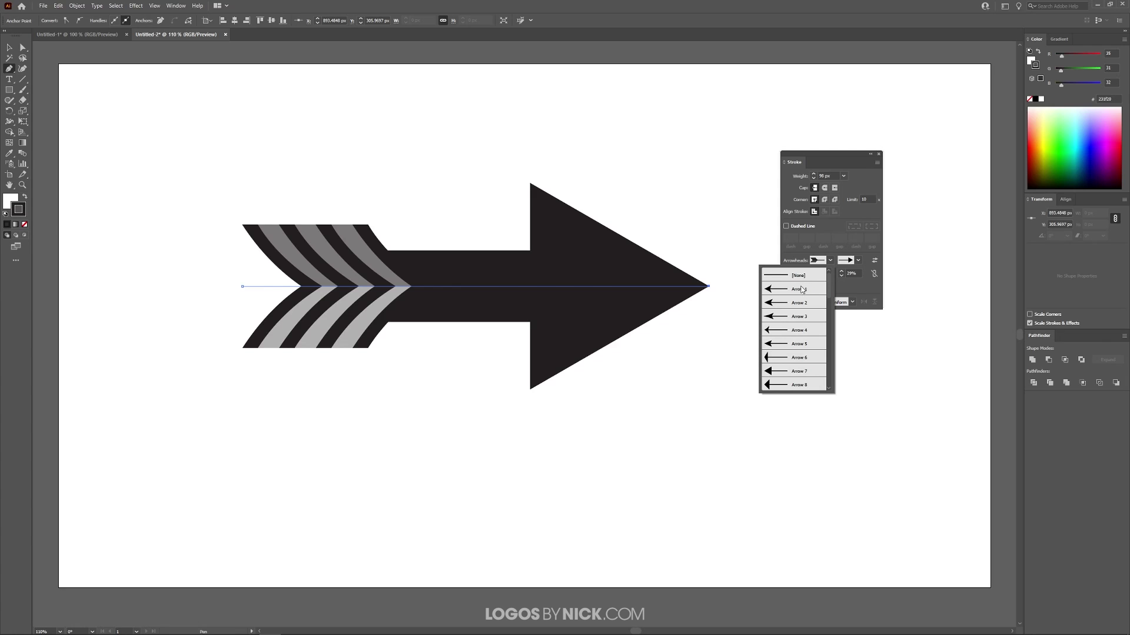
pyautogui.click(783, 275)
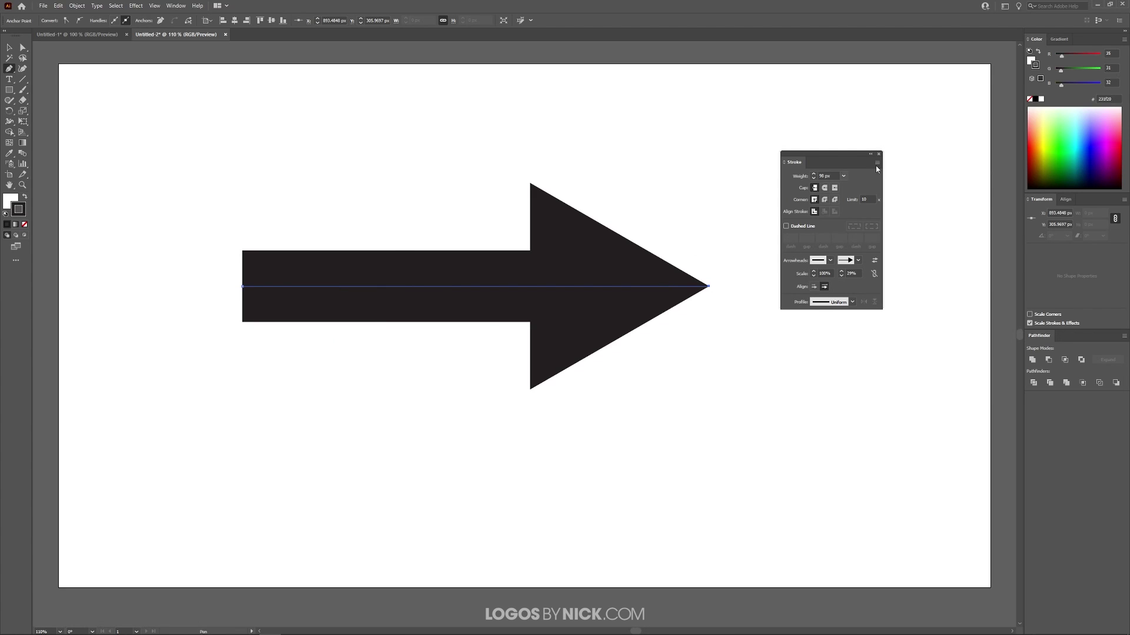
# Dock the Stroke panel on the right, try moving the arrow's end anchors, then undo
pyautogui.moveTo(862, 157)
pyautogui.mouseDown()
pyautogui.moveTo(908, 95)
pyautogui.moveTo(972, 54)
pyautogui.moveTo(1053, 232)
pyautogui.moveTo(1065, 336)
pyautogui.mouseUp()
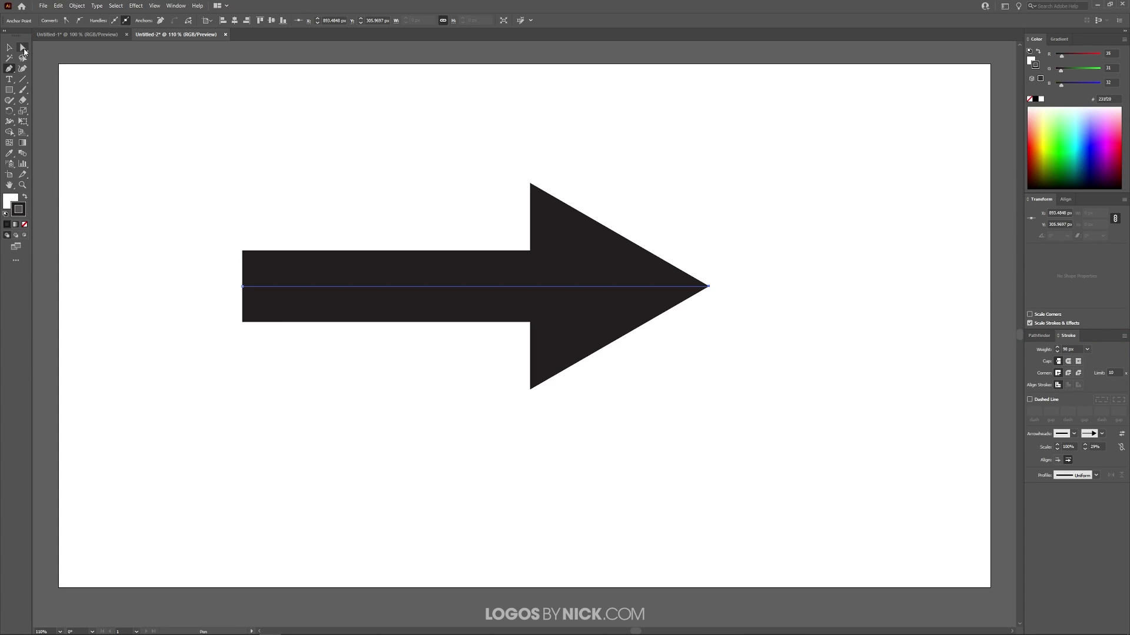
pyautogui.click(24, 49)
pyautogui.moveTo(248, 290)
pyautogui.mouseDown()
pyautogui.moveTo(277, 436)
pyautogui.moveTo(555, 267)
pyautogui.moveTo(149, 299)
pyautogui.moveTo(216, 400)
pyautogui.mouseUp()
pyautogui.moveTo(711, 290); pyautogui.dragTo(764, 408)
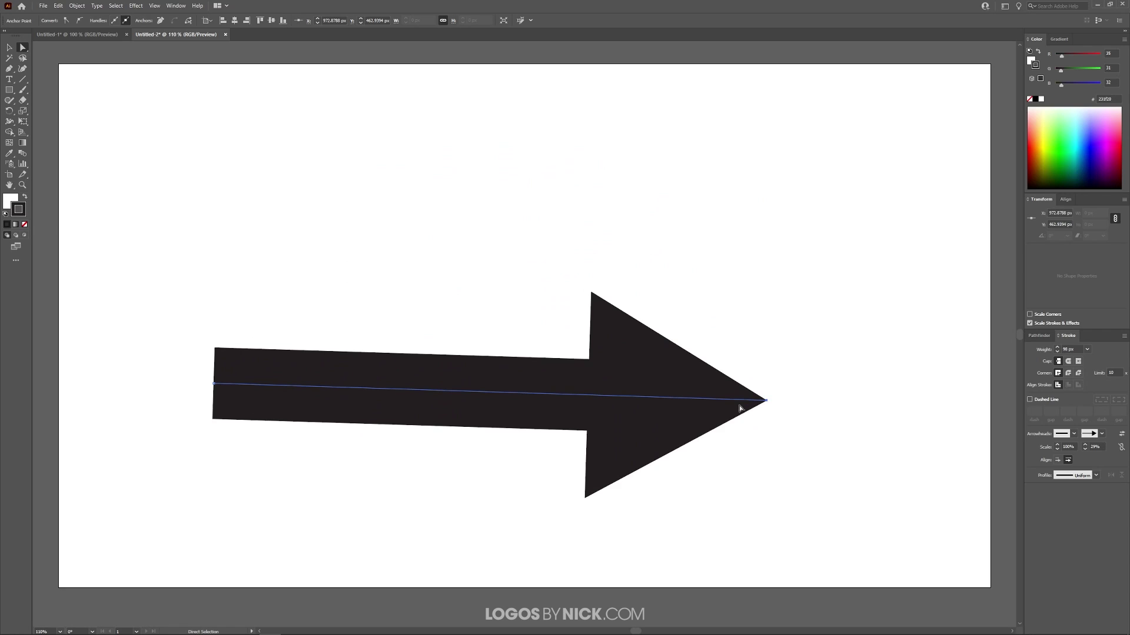
pyautogui.hotkey('ctrl', 'z')
pyautogui.hotkey('ctrl', 'z')
pyautogui.hotkey('ctrl', 'z')
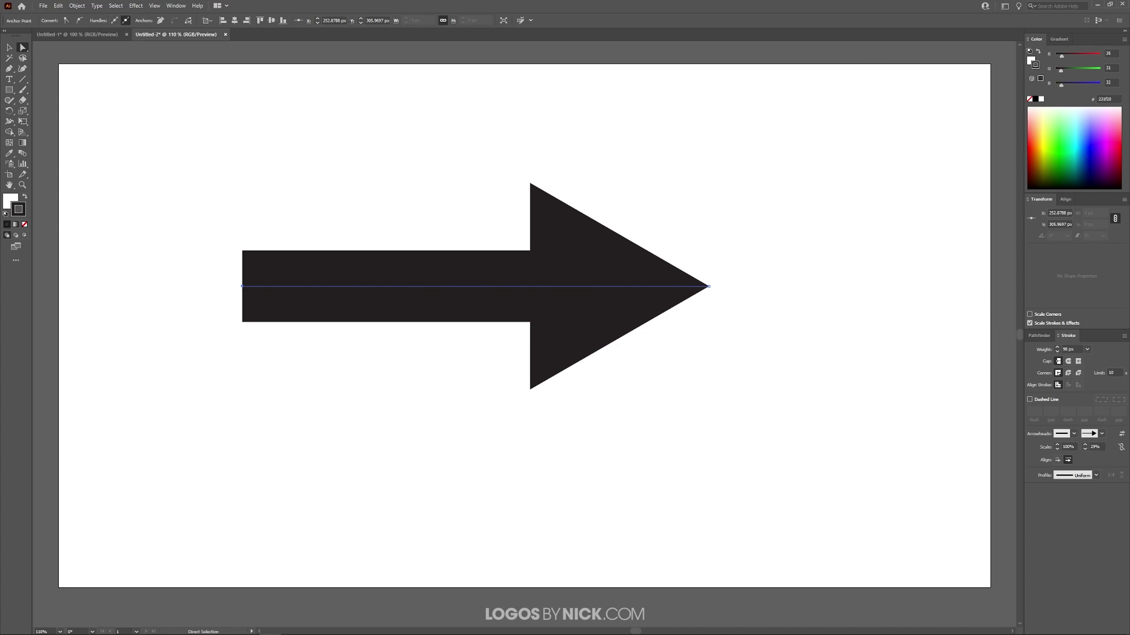
# Change the arrow's stroke colour to bright red ff0025 in the Color Picker
pyautogui.doubleClick(20, 206)
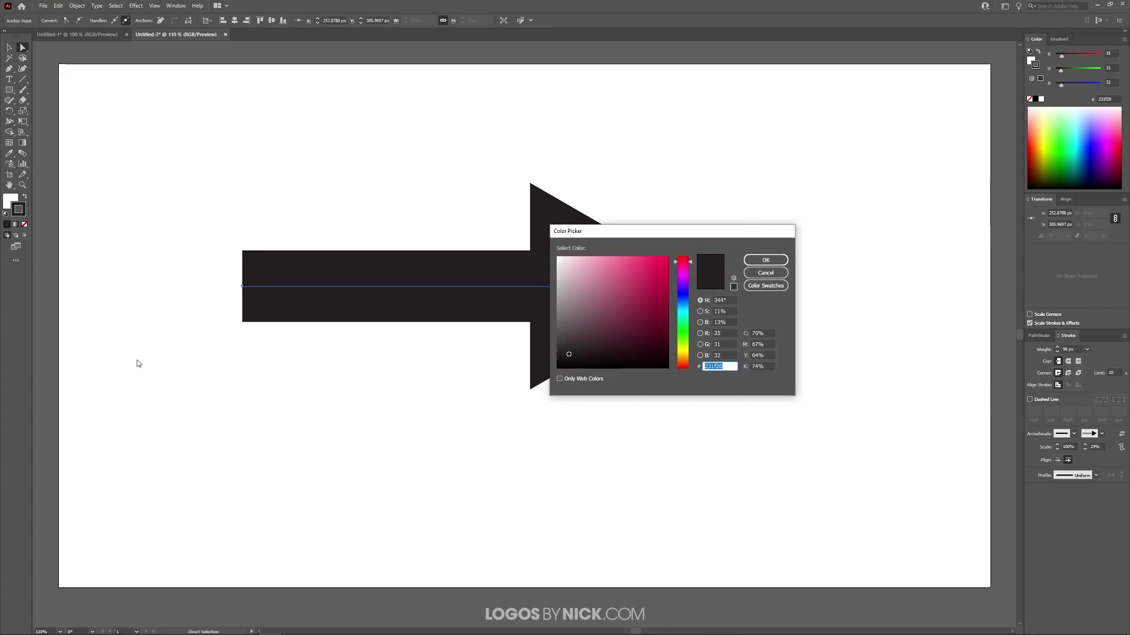
pyautogui.write('1e1b1c')
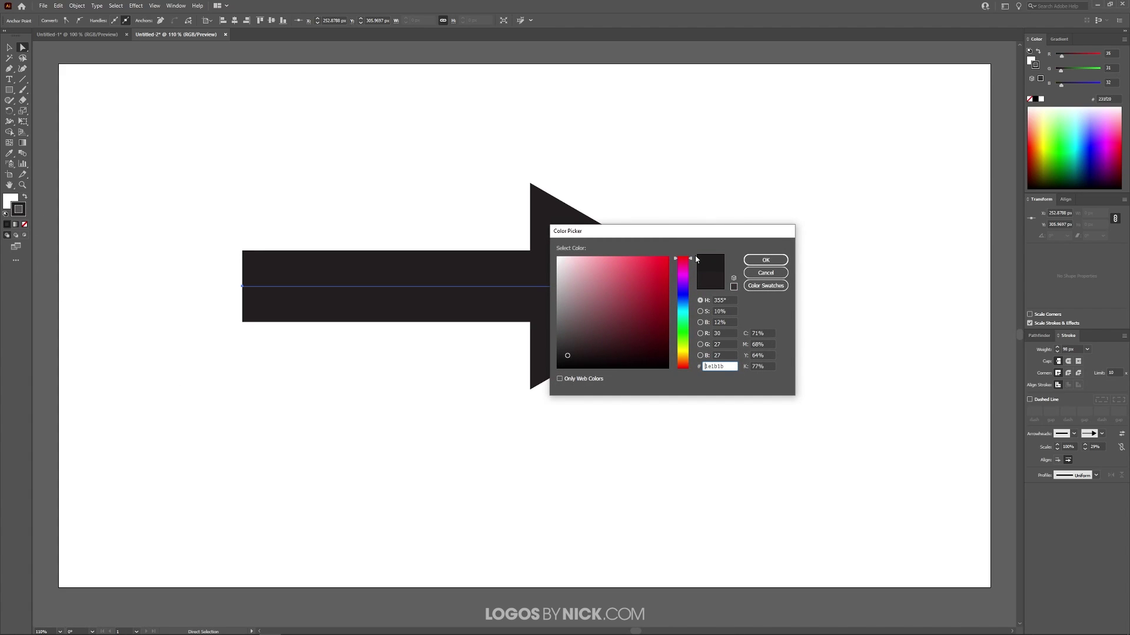
pyautogui.write('ff0025')
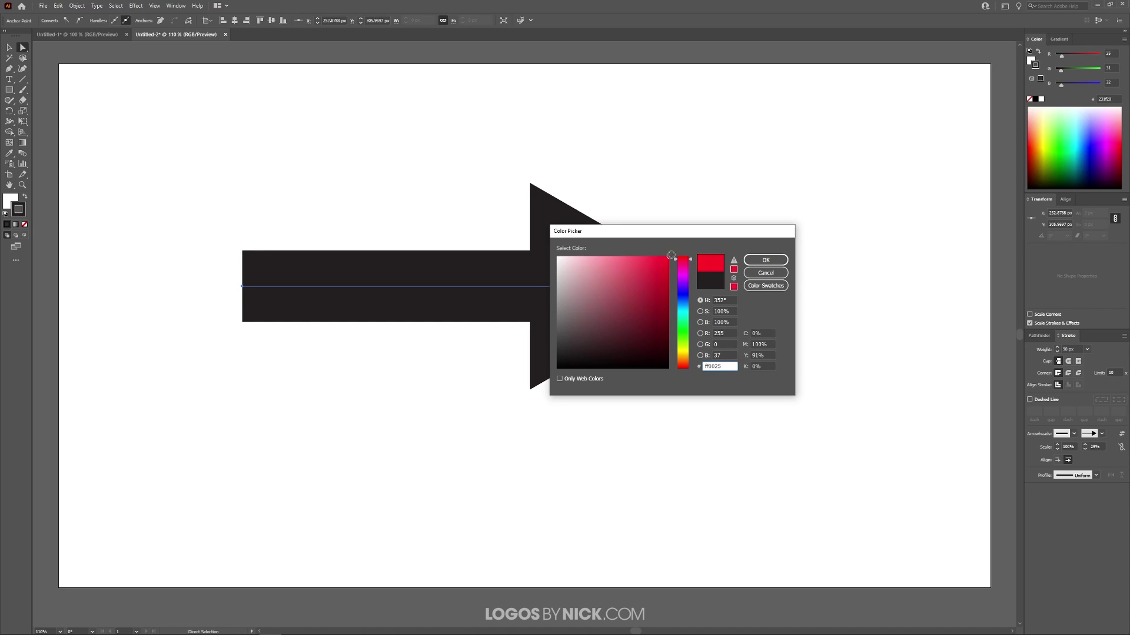
pyautogui.click(761, 262)
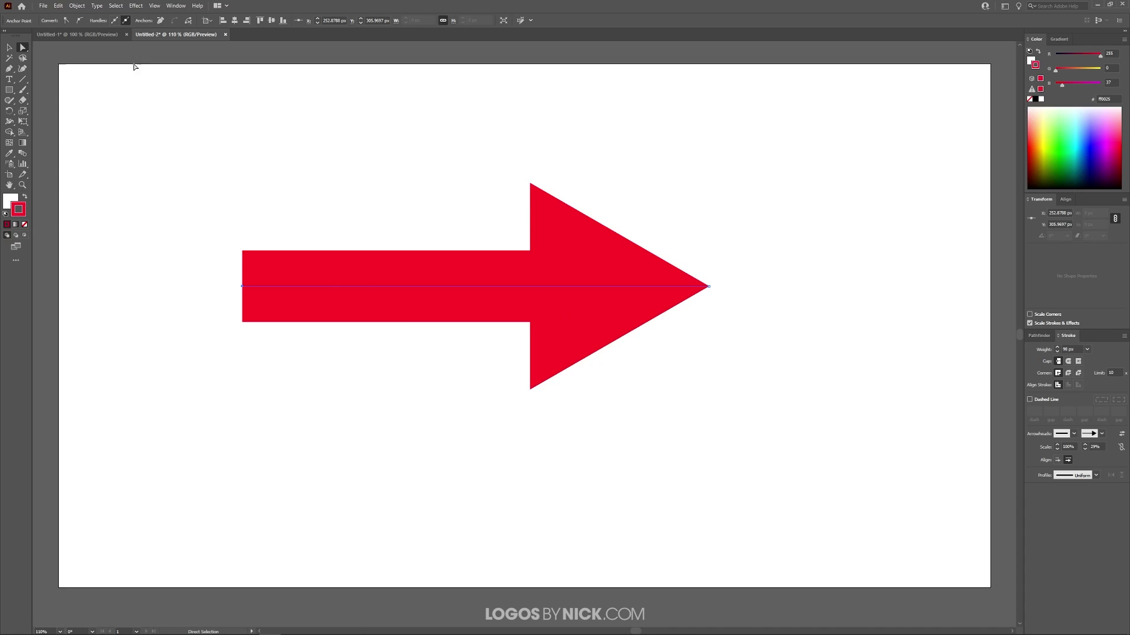
# Stretch the right anchor to lengthen the arrow, then bend the shaft into an S-curve with the Anchor Point tool
pyautogui.moveTo(709, 288); pyautogui.dragTo(891, 287)
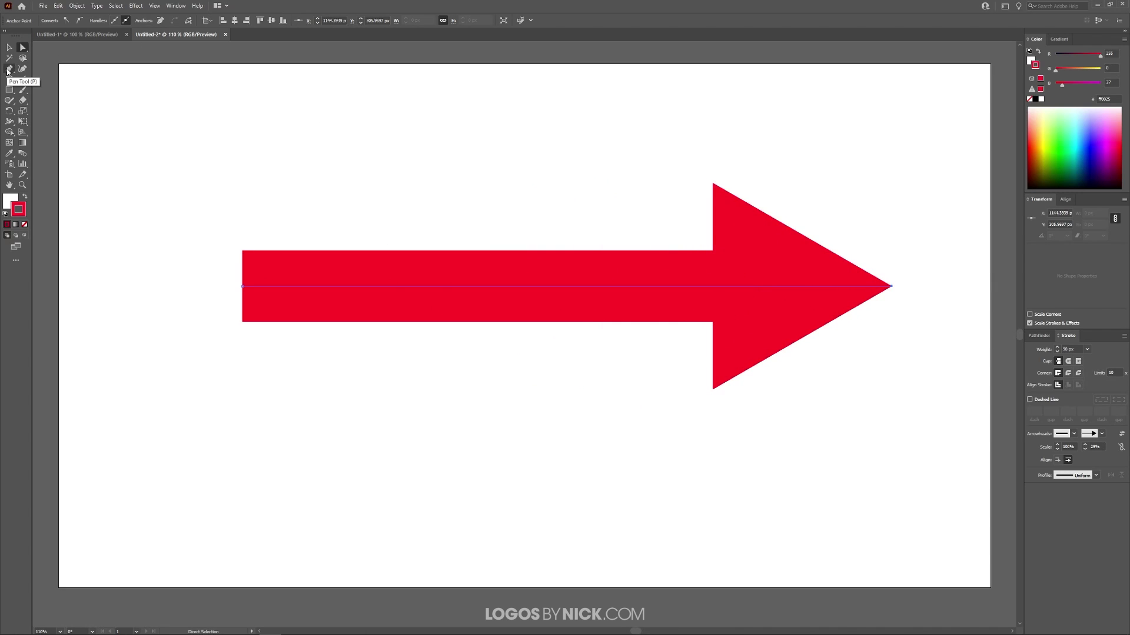
pyautogui.click(8, 69)
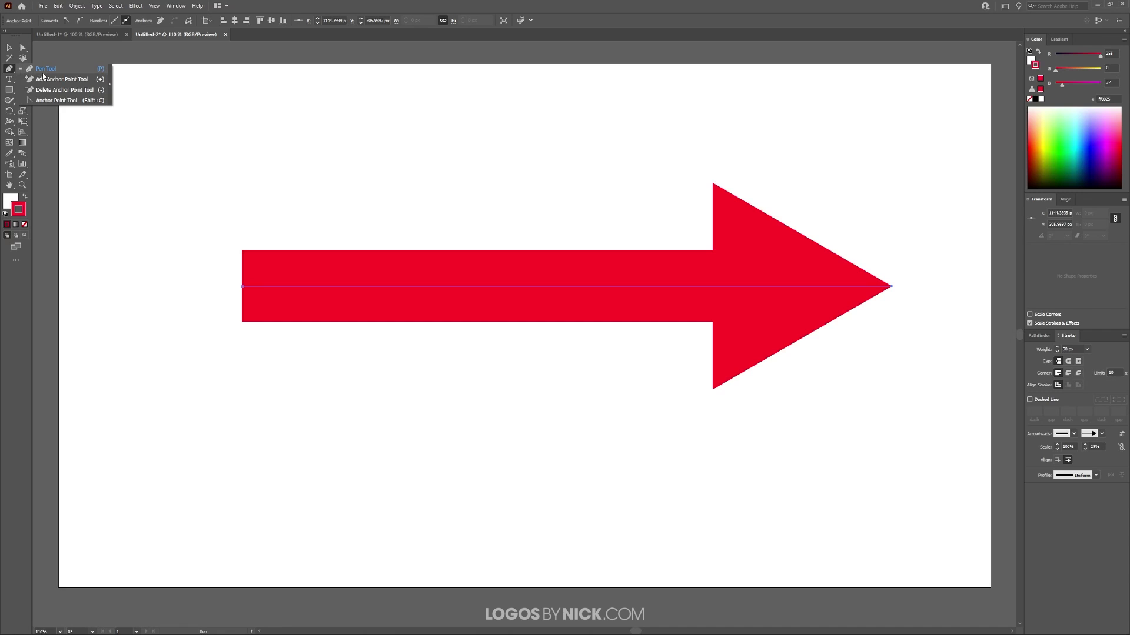
pyautogui.click(56, 101)
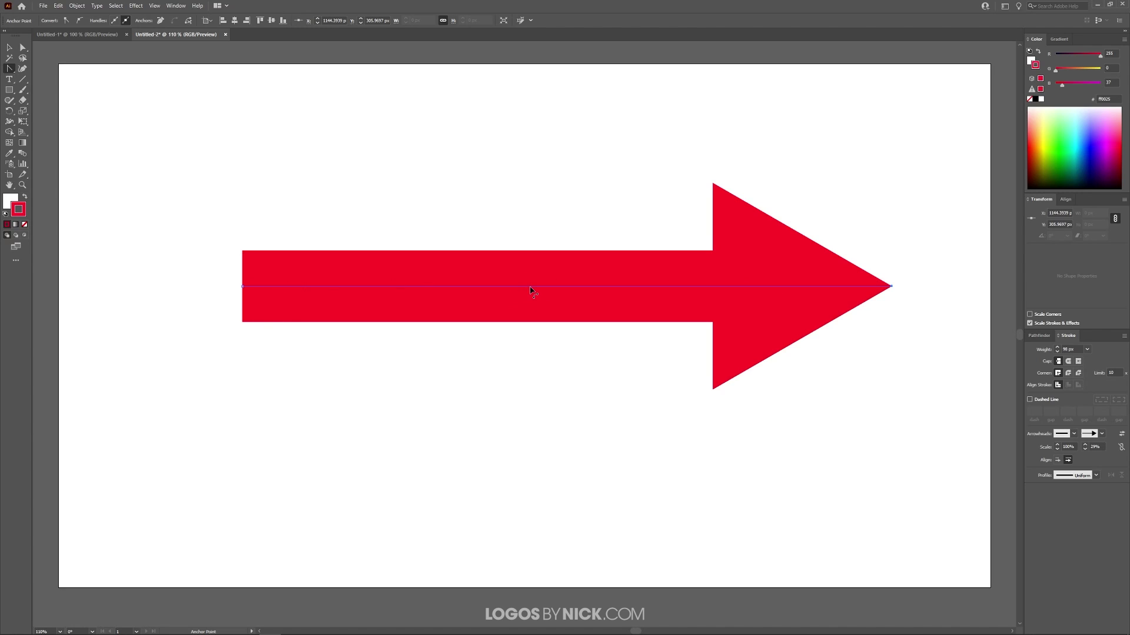
pyautogui.moveTo(530, 289); pyautogui.dragTo(518, 358)
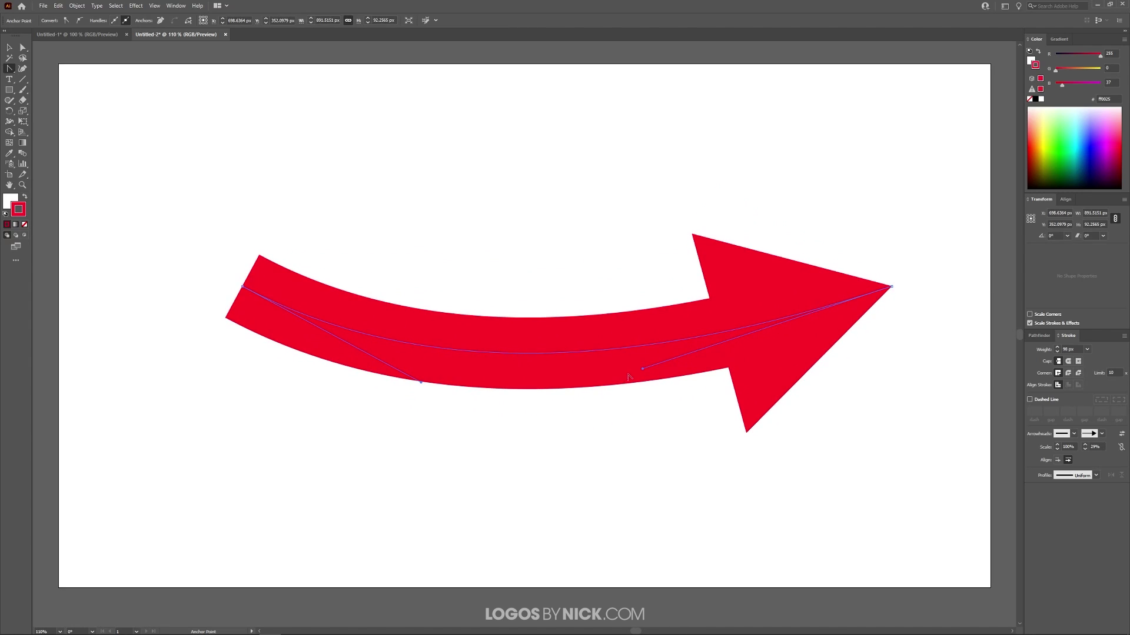
pyautogui.moveTo(642, 370); pyautogui.dragTo(530, 72)
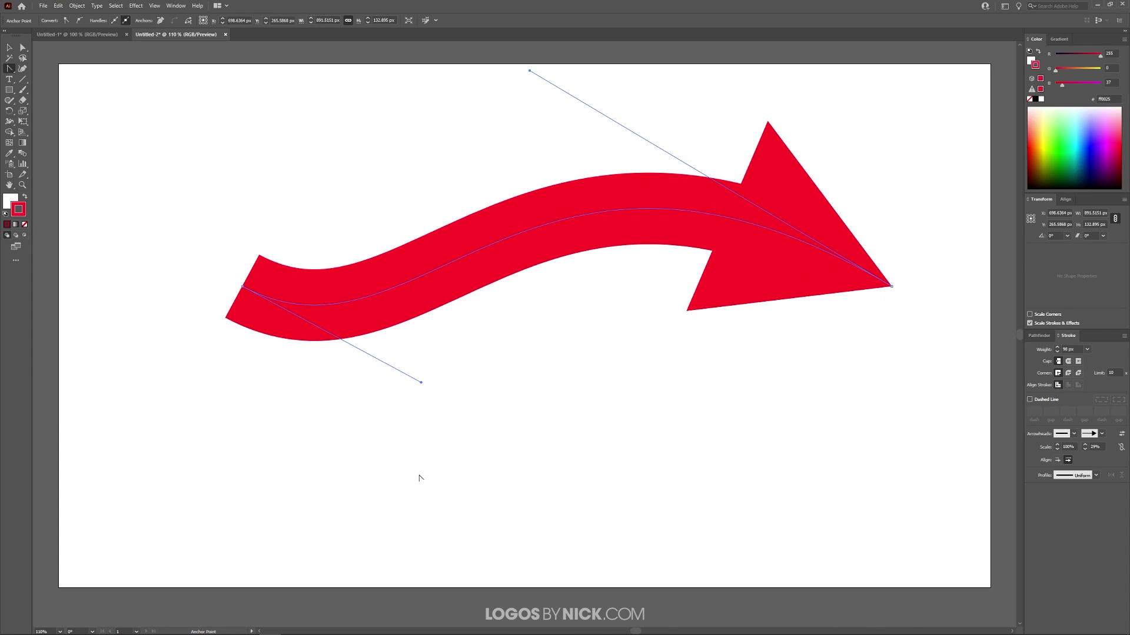
pyautogui.moveTo(421, 385); pyautogui.dragTo(499, 402)
# Scale the whole arrow down to about 397 px wide, then deselect it
pyautogui.click(9, 48)
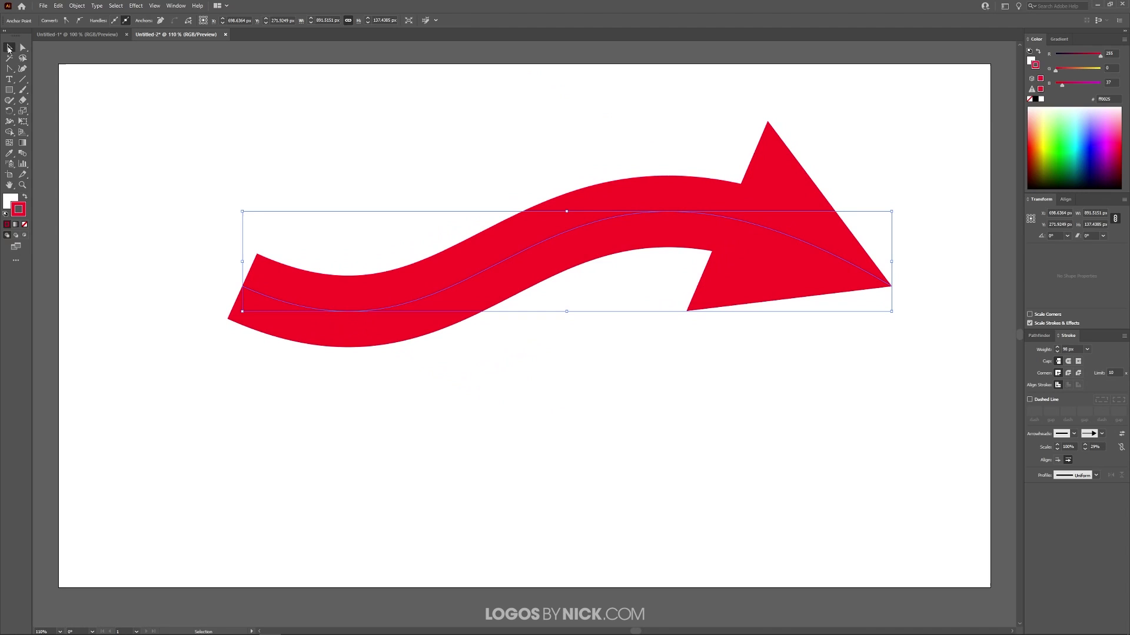
pyautogui.moveTo(895, 261)
pyautogui.mouseDown()
pyautogui.moveTo(661, 236)
pyautogui.moveTo(540, 244)
pyautogui.moveTo(536, 294)
pyautogui.moveTo(537, 232)
pyautogui.moveTo(461, 418)
pyautogui.moveTo(520, 398)
pyautogui.mouseUp()
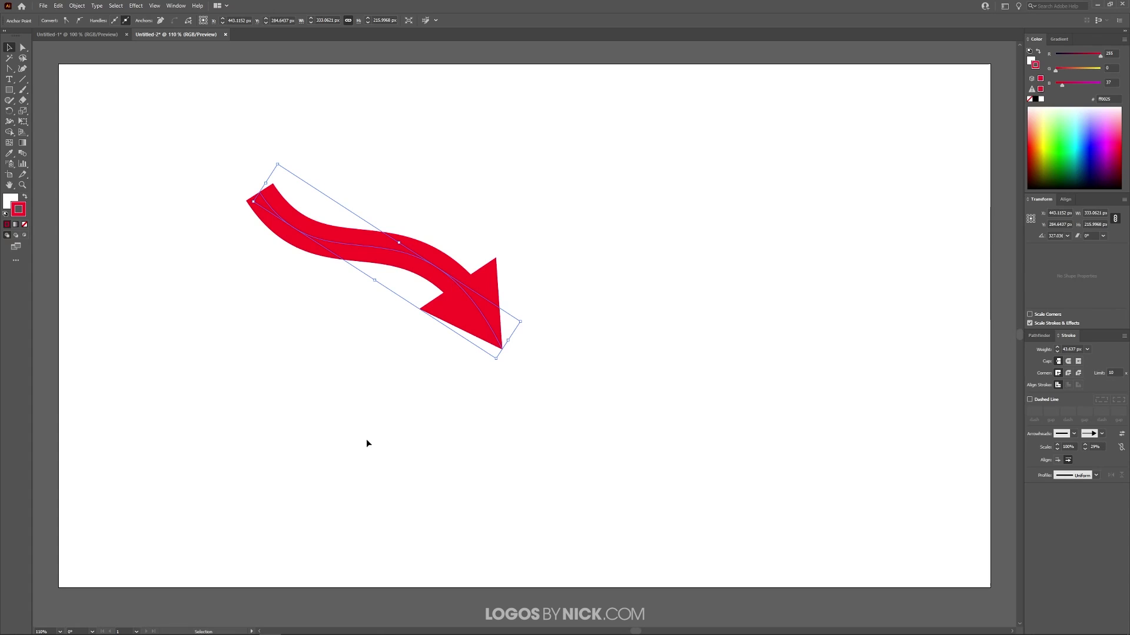
pyautogui.click(558, 390)
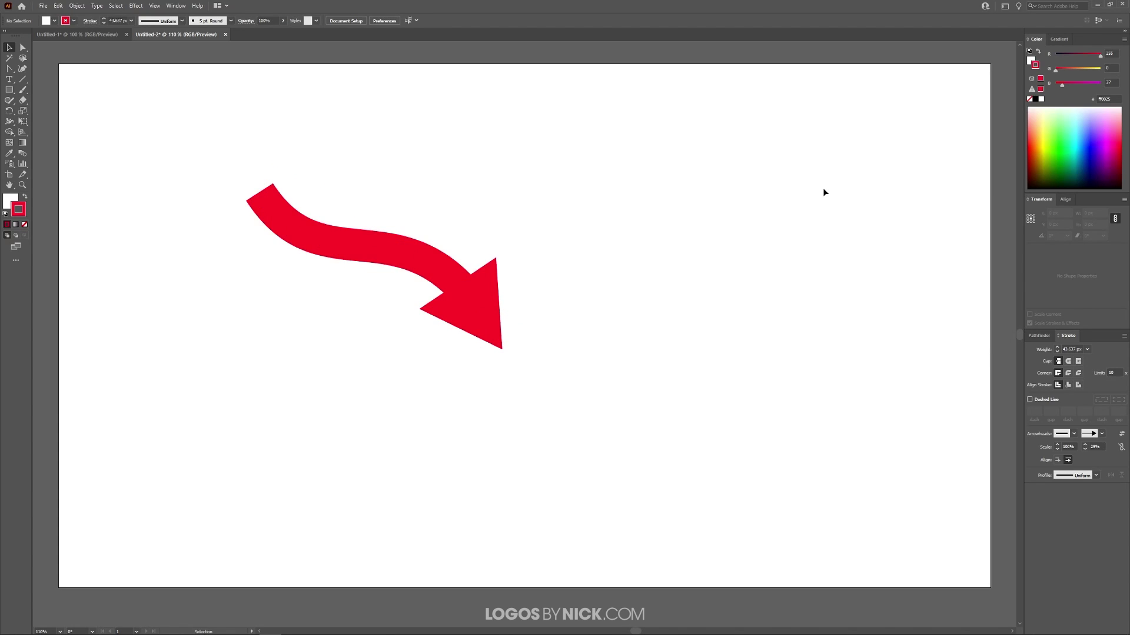